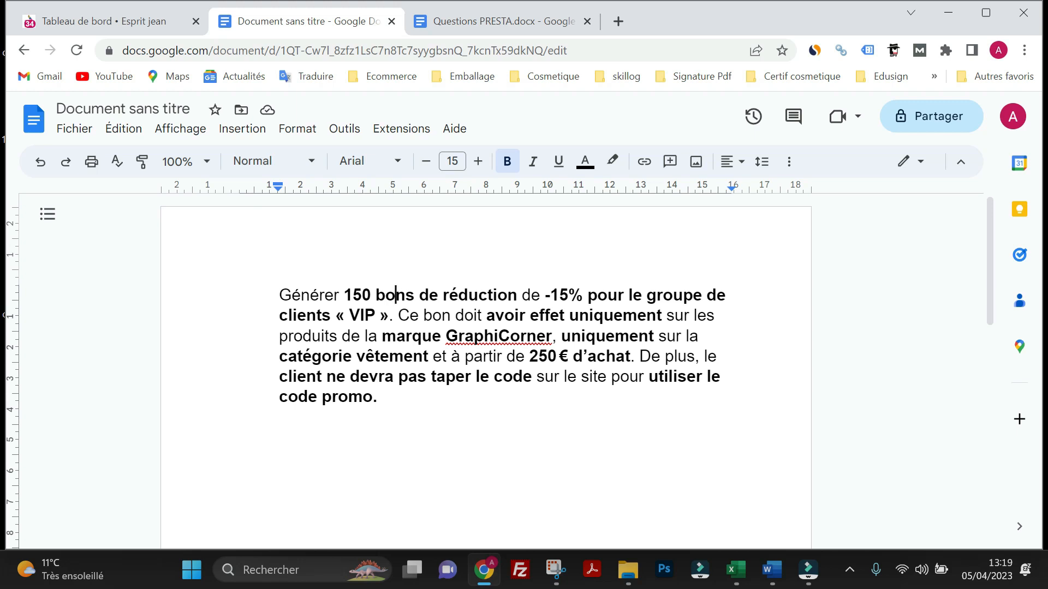
Step: Switch to the PrestaShop back office and start a new cart rule in the catalogue's Réductions section
{"action": "left_click", "coordinate": [126, 22]}
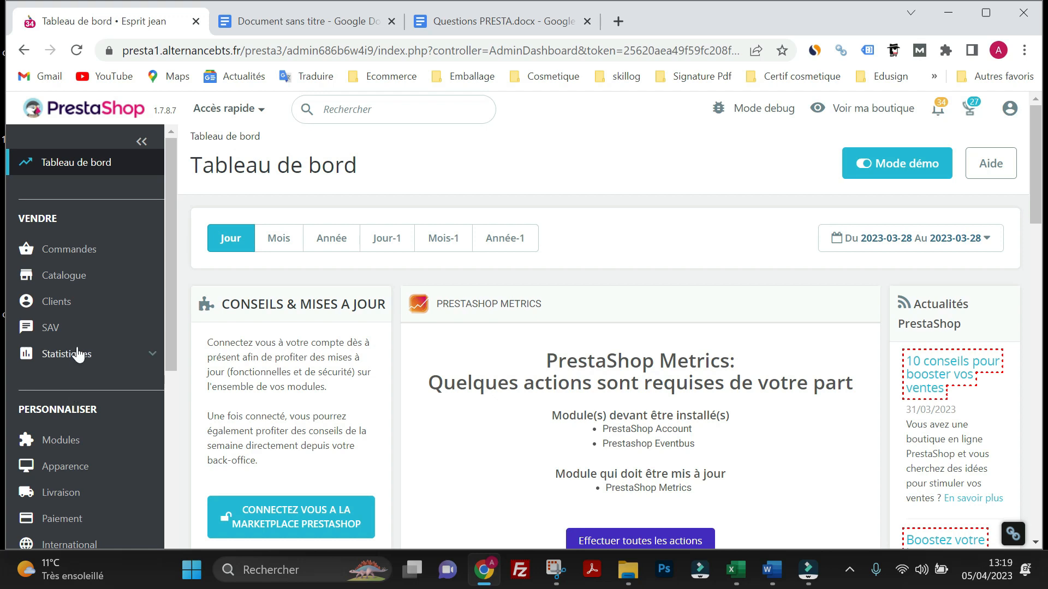
{"action": "mouse_move", "coordinate": [117, 277]}
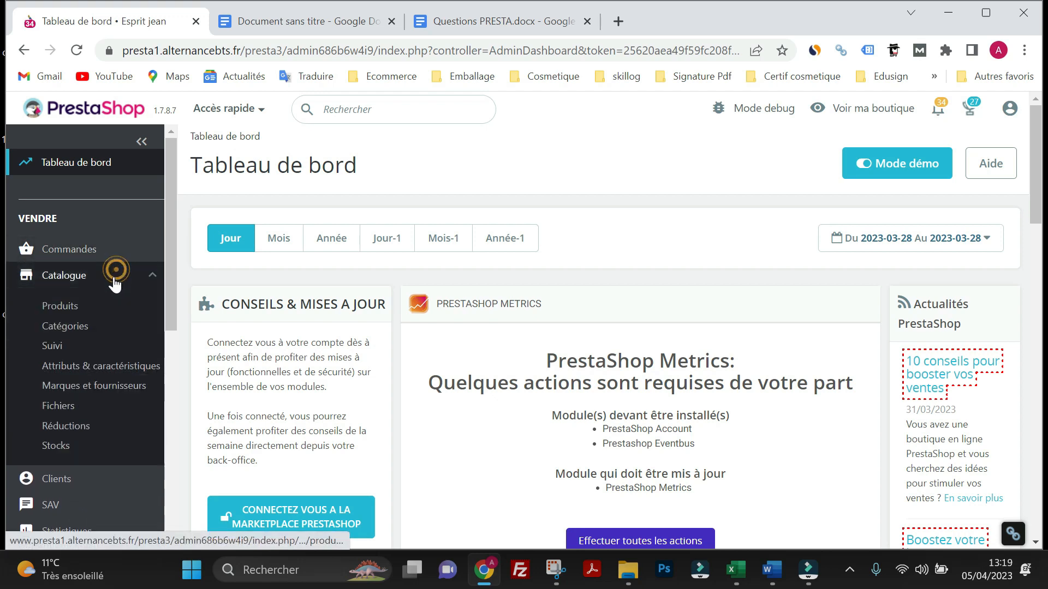
{"action": "left_click", "coordinate": [66, 429]}
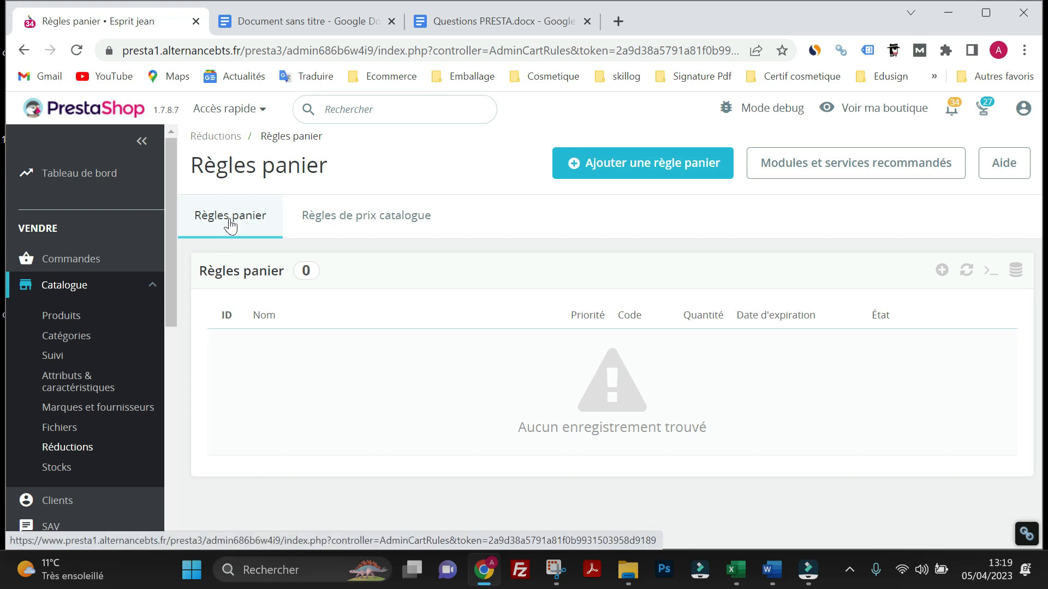
{"action": "left_click", "coordinate": [629, 172]}
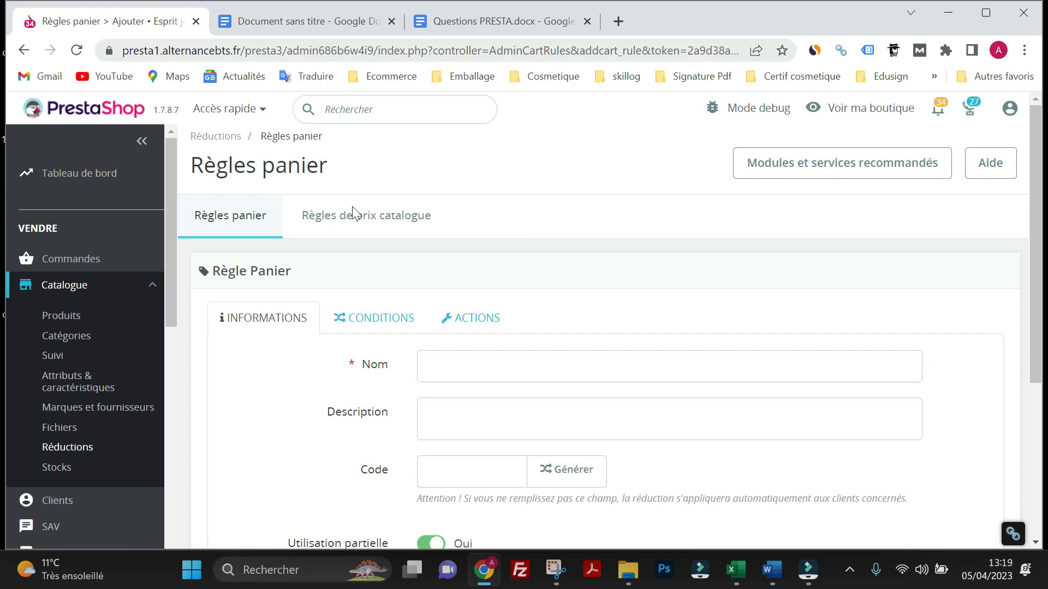
Step: Check the voucher brief in the Google Docs document and name the new cart rule VIP15
{"action": "left_click", "coordinate": [303, 22]}
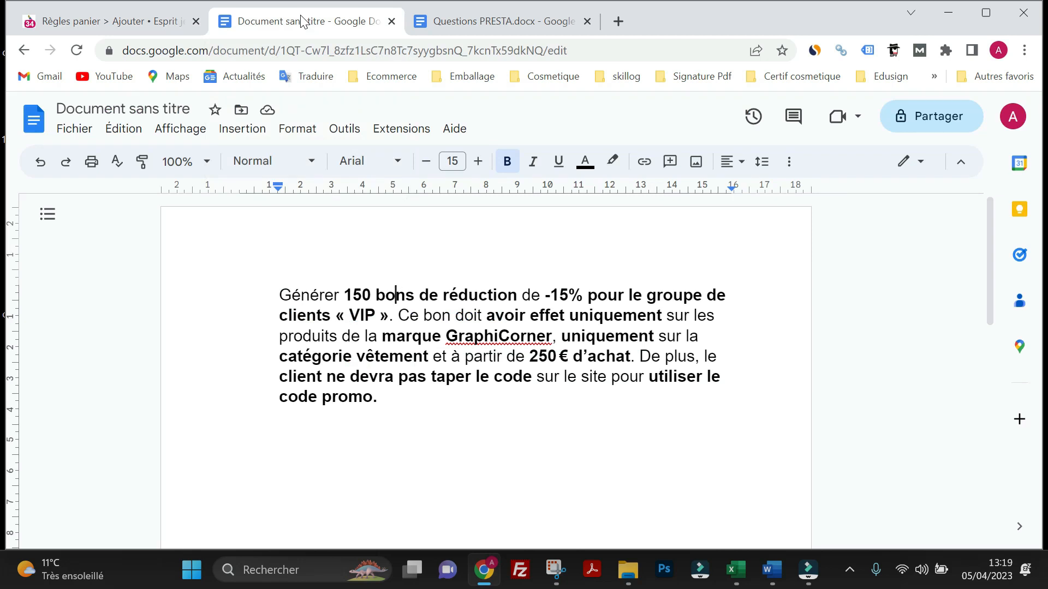
{"action": "left_click", "coordinate": [138, 19]}
{"action": "left_click", "coordinate": [452, 366]}
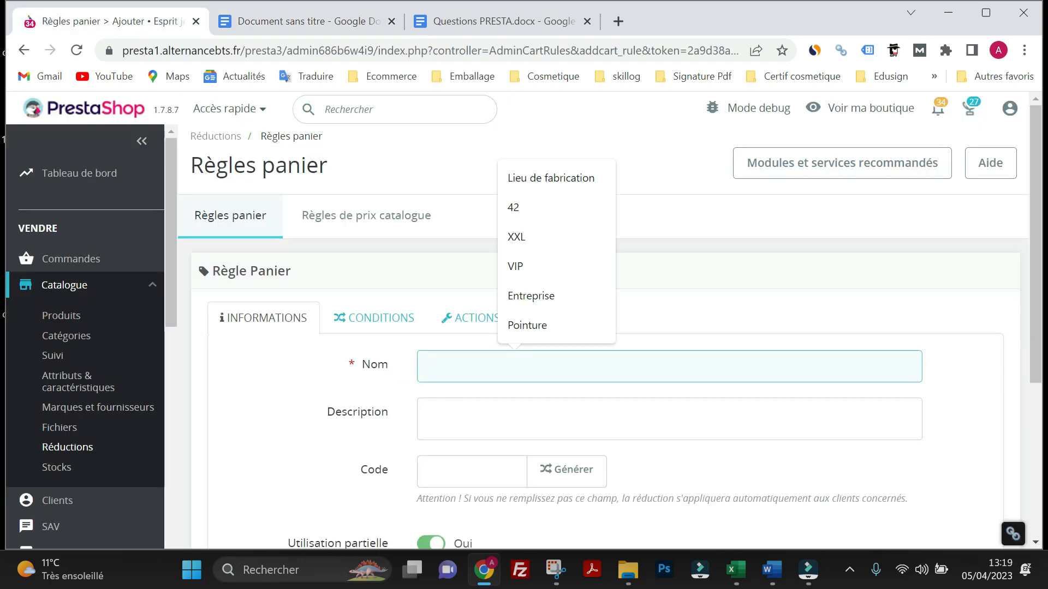
{"action": "type", "text": "VIP"}
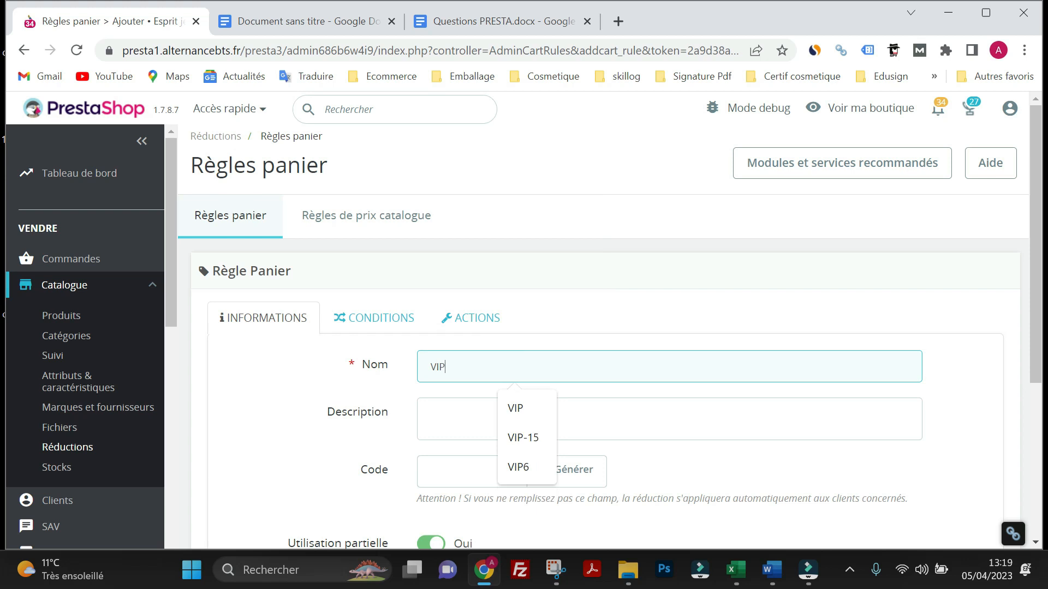
{"action": "type", "text": "15"}
{"action": "key", "text": "Tab"}
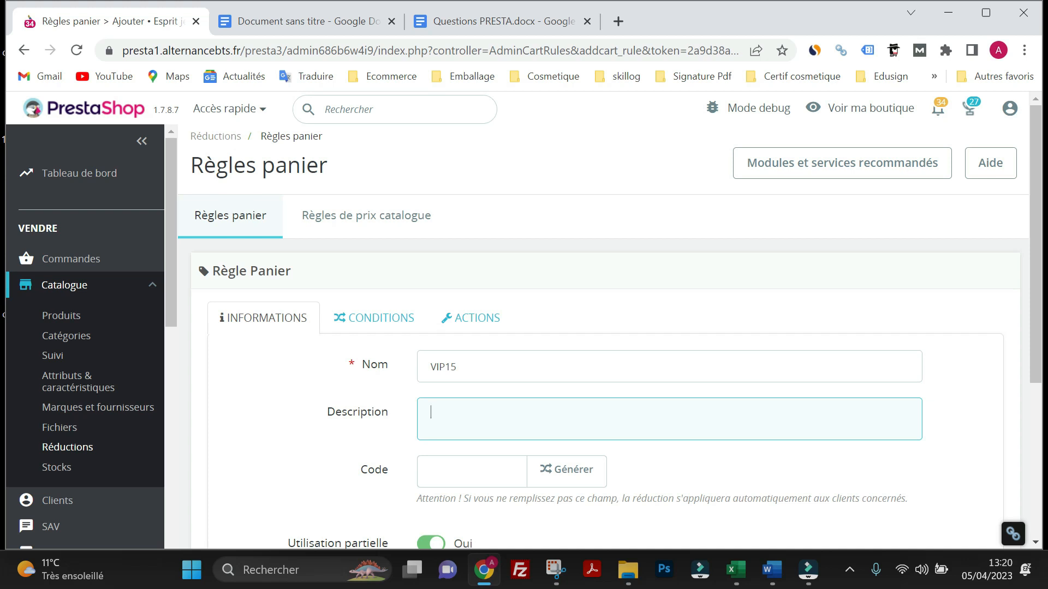
Step: Set the cart rule's promo code to VIP15, leaving the description empty
{"action": "left_click", "coordinate": [471, 469]}
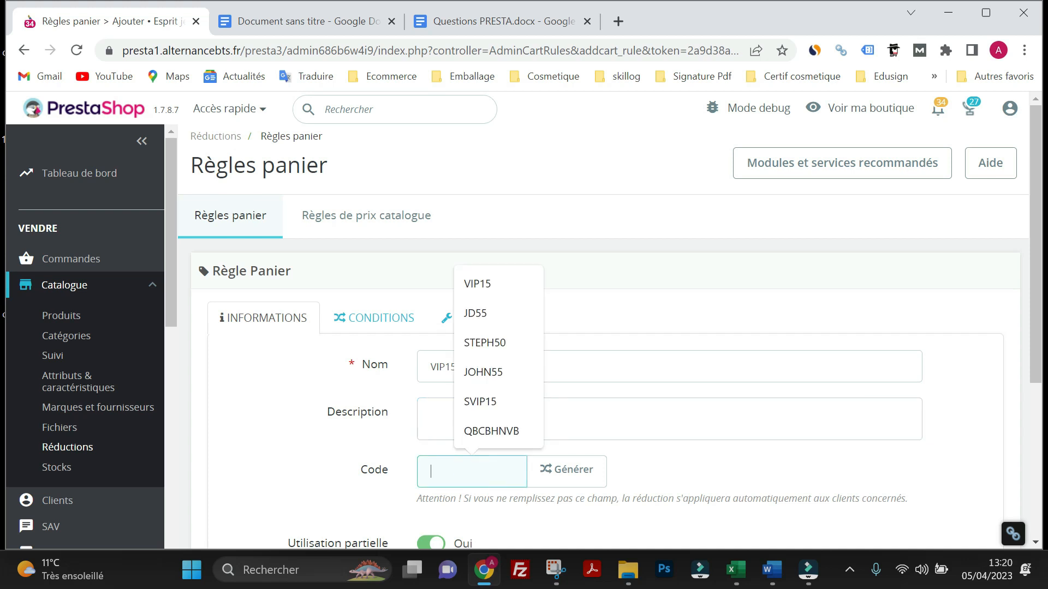
{"action": "type", "text": "VIP"}
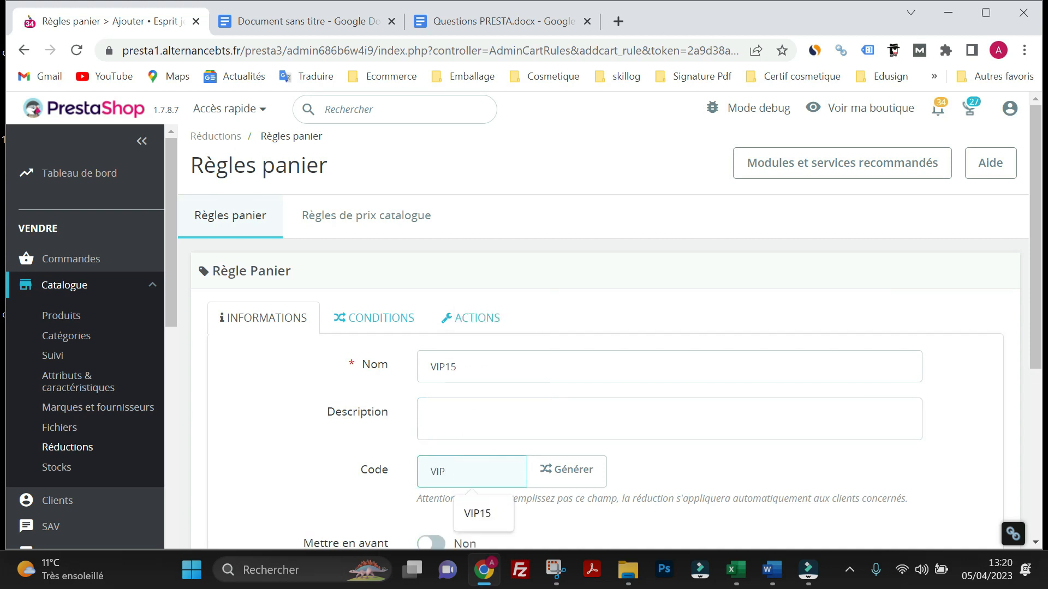
{"action": "type", "text": "15"}
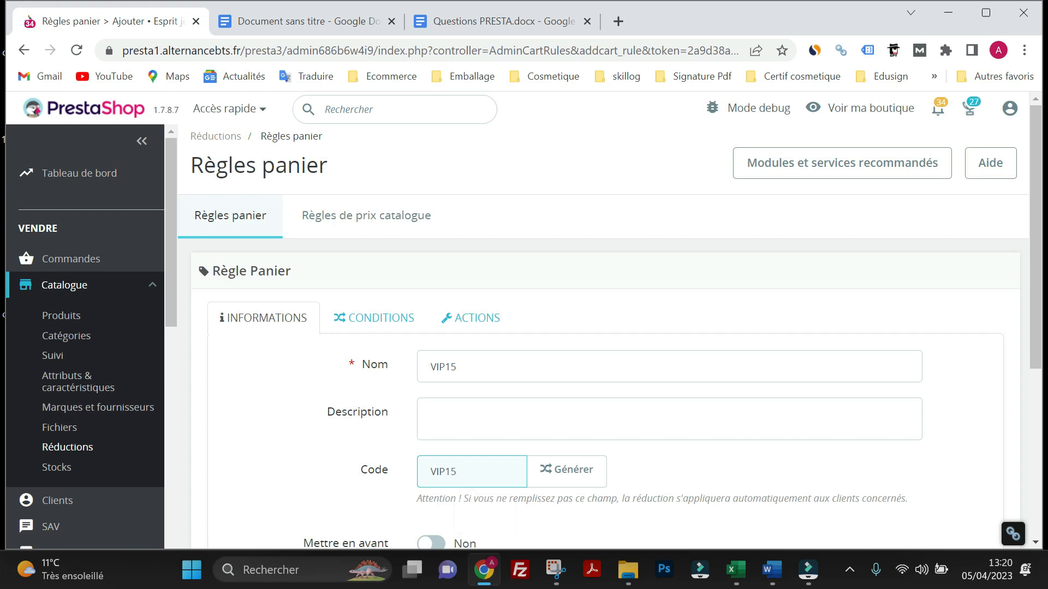
{"action": "left_click", "coordinate": [550, 476]}
{"action": "left_click_drag", "start_coordinate": [494, 470], "coordinate": [417, 480]}
{"action": "type", "text": "VIP"}
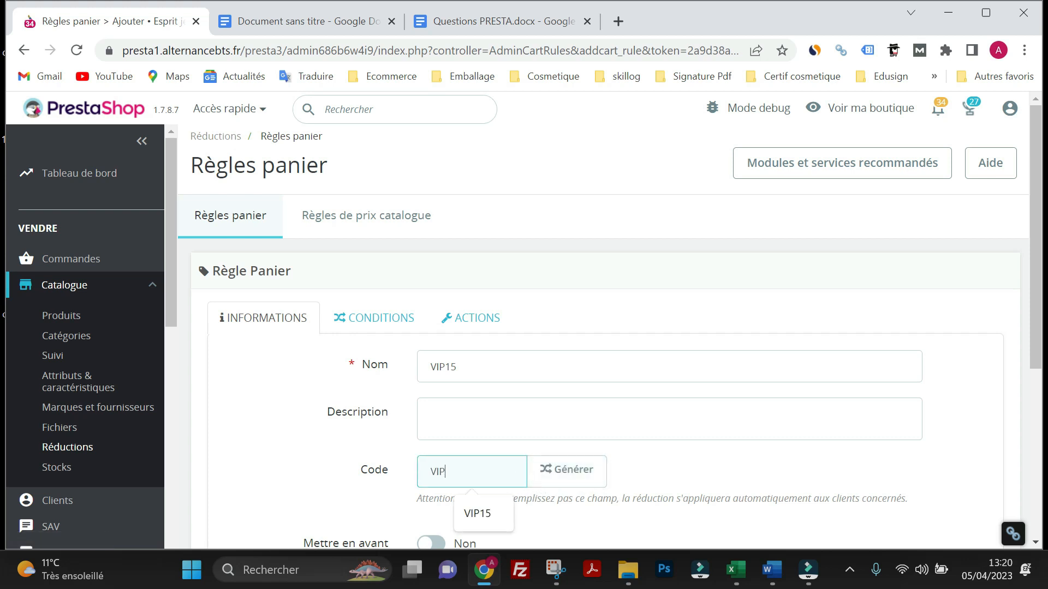
{"action": "type", "text": "15"}
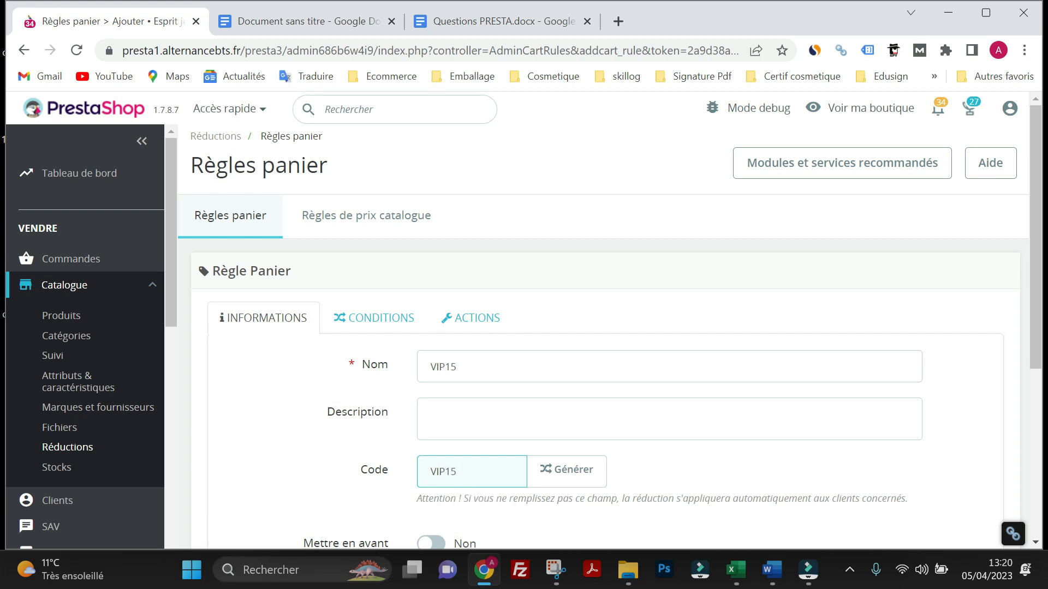
Step: Enable "Mettre en avant" for the cart rule, recheck the brief, and turn off "Utilisation partielle"
{"action": "scroll", "coordinate": [425, 464], "scroll_direction": "down", "scroll_amount": 1}
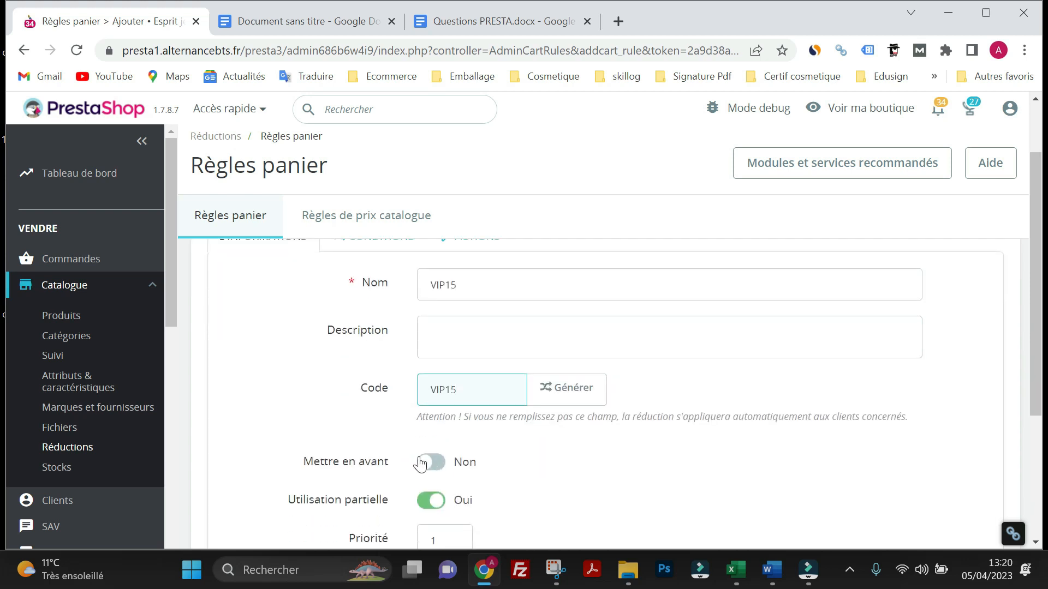
{"action": "left_click", "coordinate": [425, 464]}
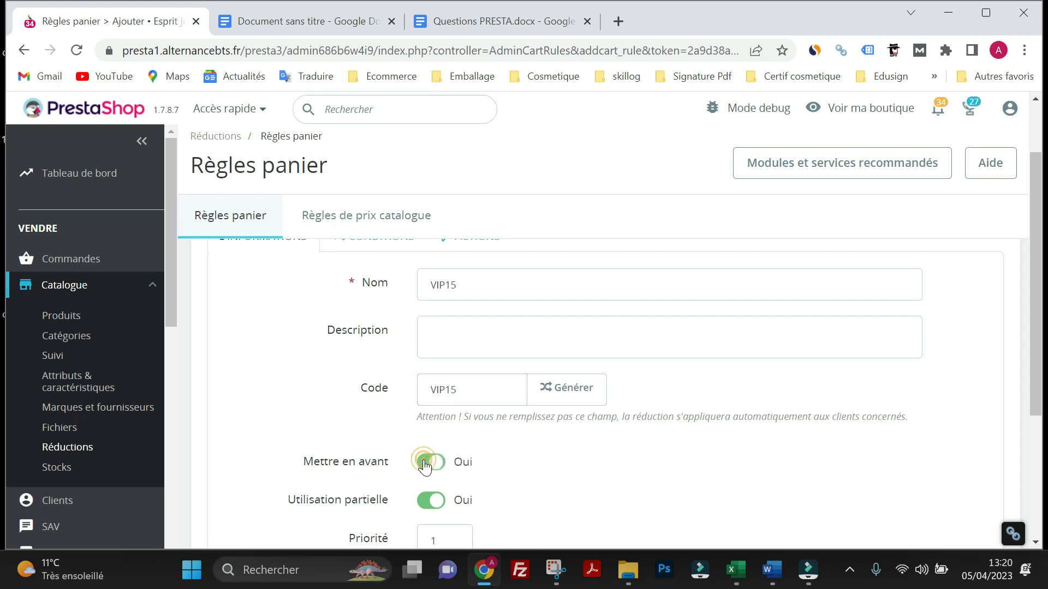
{"action": "left_click", "coordinate": [323, 28]}
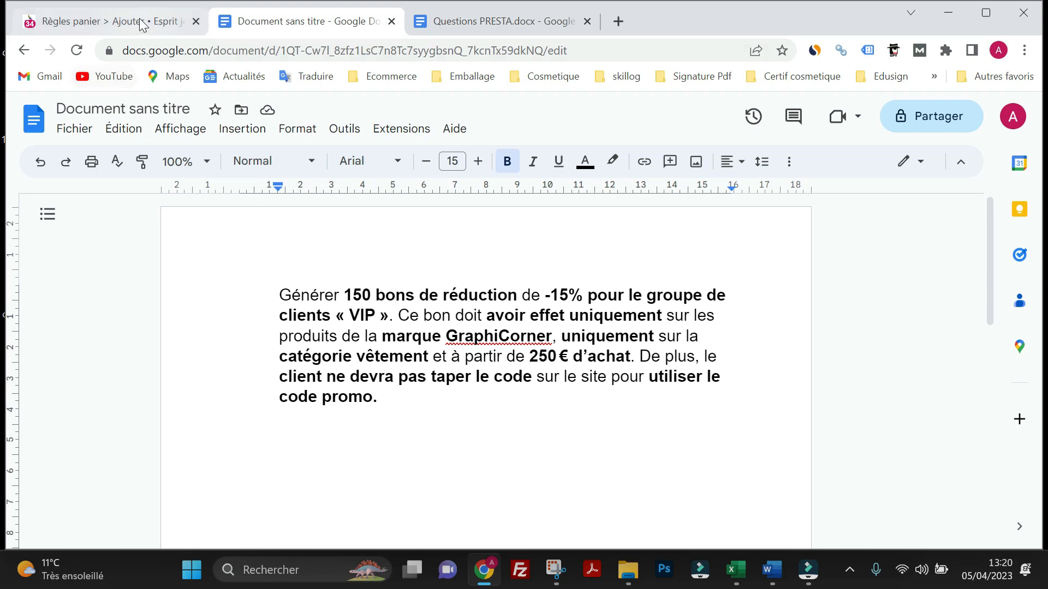
{"action": "left_click", "coordinate": [123, 21]}
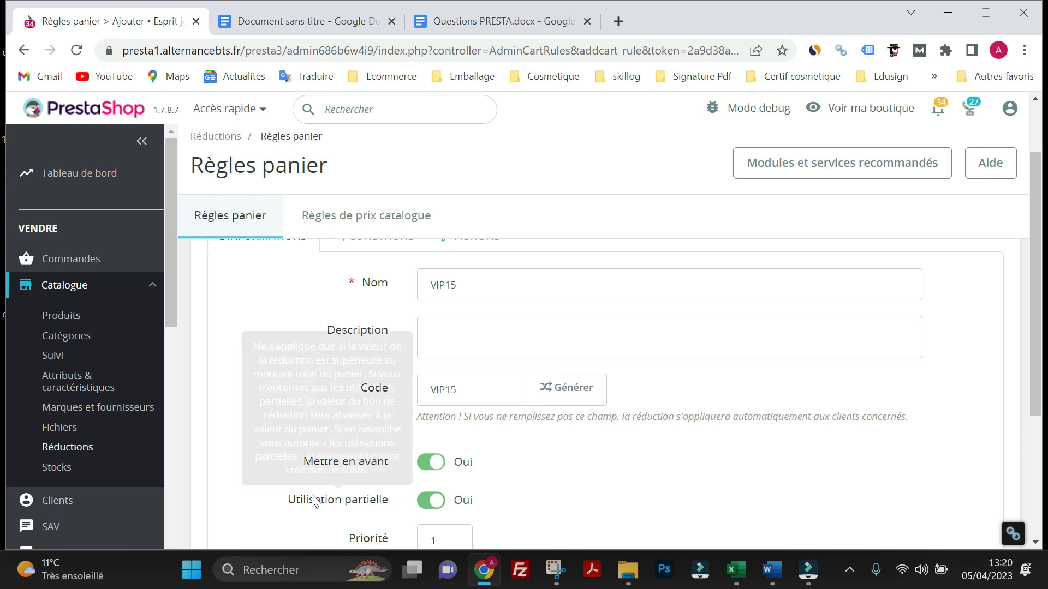
{"action": "scroll", "coordinate": [367, 433], "scroll_direction": "down", "scroll_amount": 2}
{"action": "scroll", "coordinate": [375, 423], "scroll_direction": "down", "scroll_amount": 1}
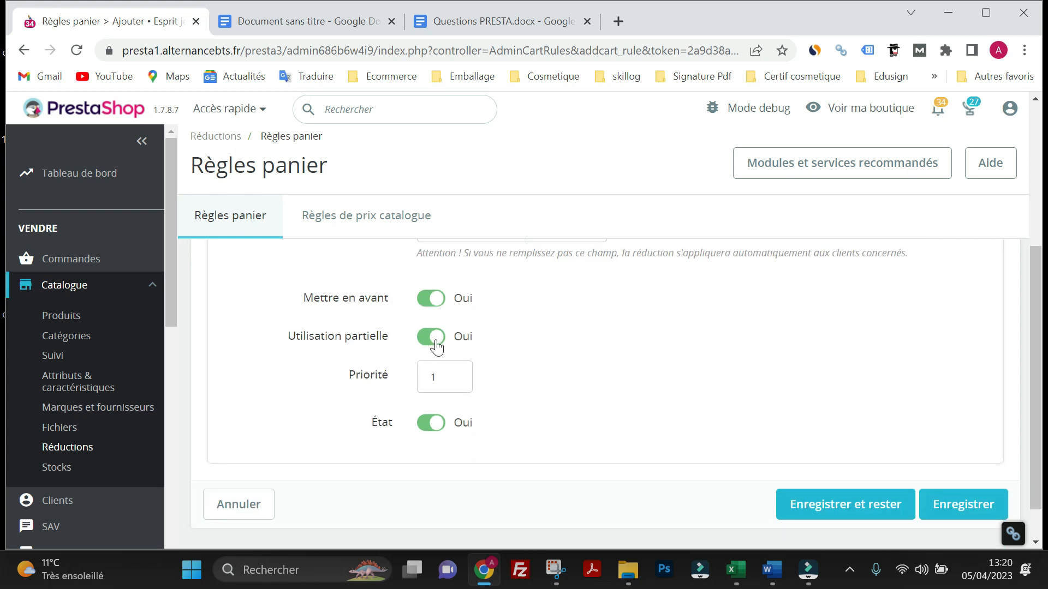
{"action": "left_click", "coordinate": [437, 346]}
{"action": "scroll", "coordinate": [373, 413], "scroll_direction": "up", "scroll_amount": 5}
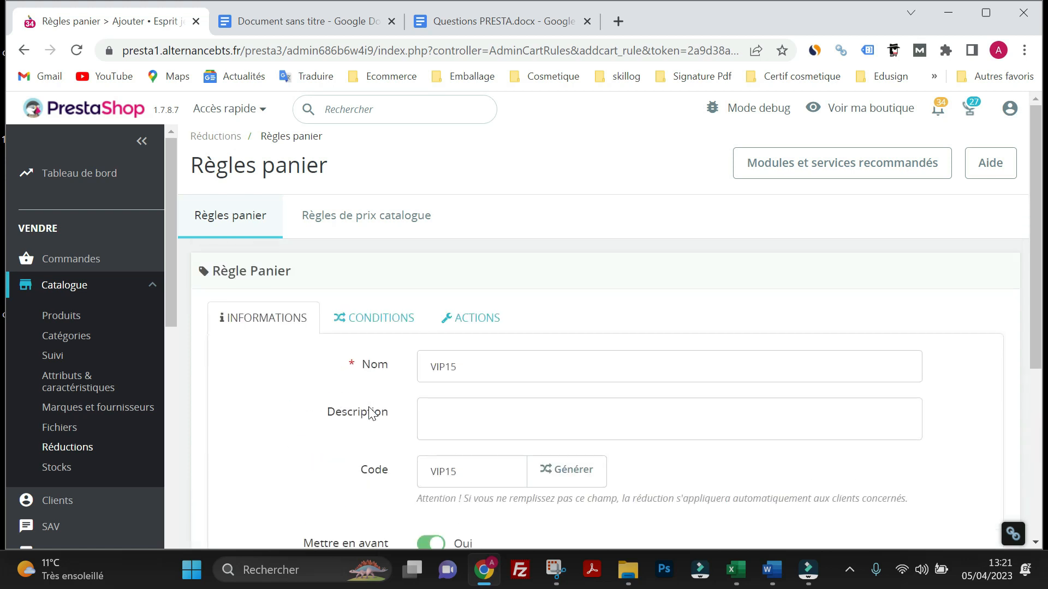
Step: Open the rule's conditions and review the single-customer limit and validity dates against the brief
{"action": "left_click", "coordinate": [372, 330]}
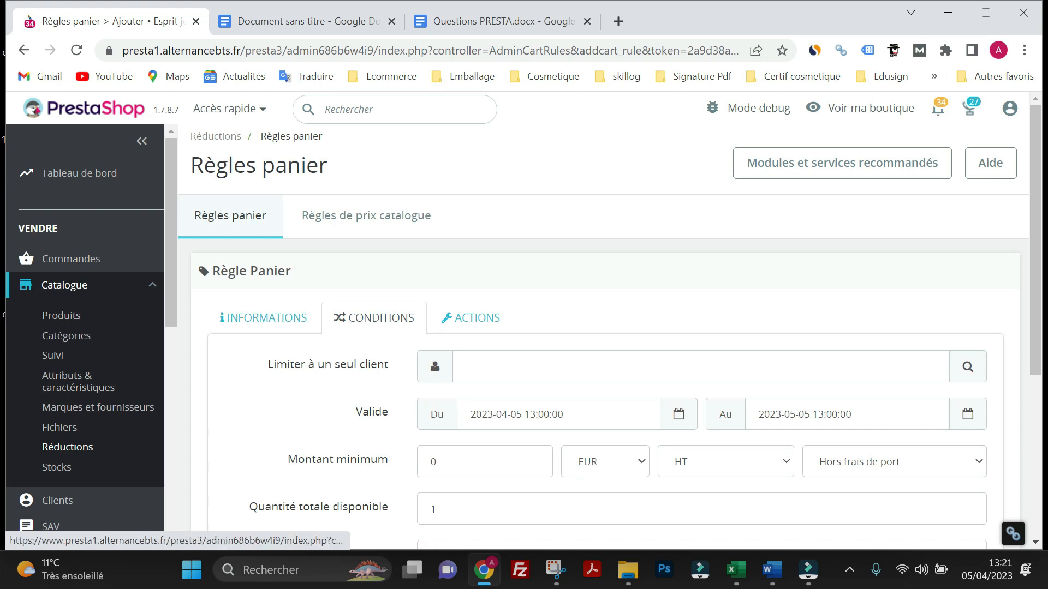
{"action": "left_click", "coordinate": [327, 21]}
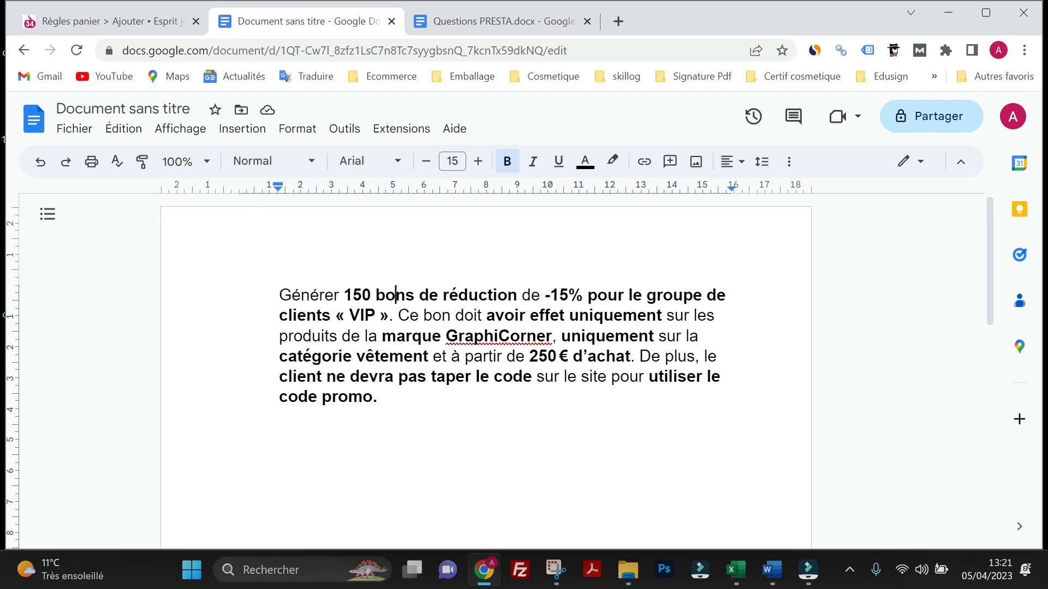
{"action": "left_click", "coordinate": [94, 21]}
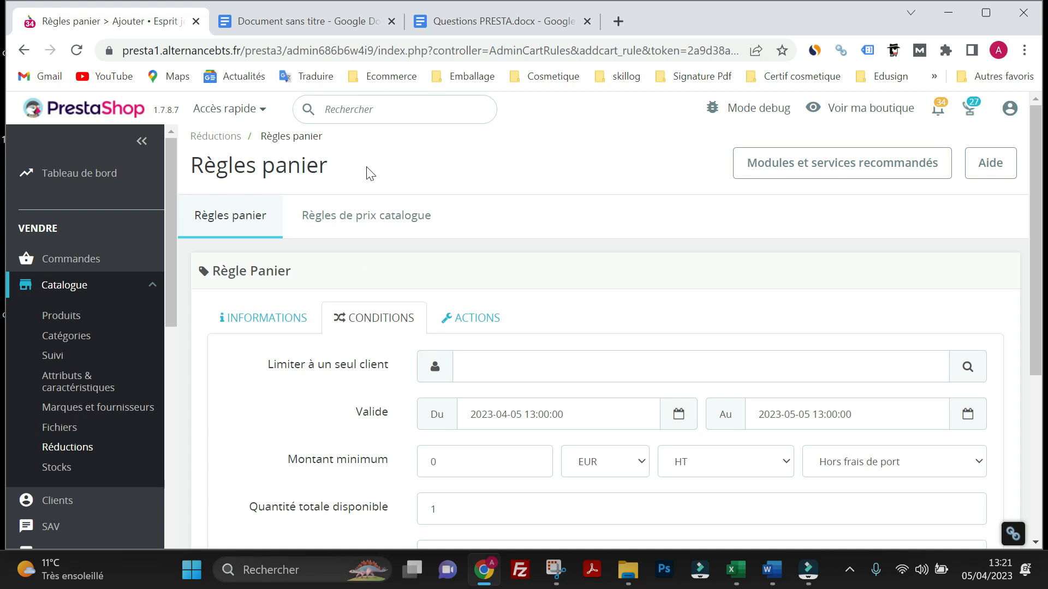
{"action": "left_click", "coordinate": [512, 365]}
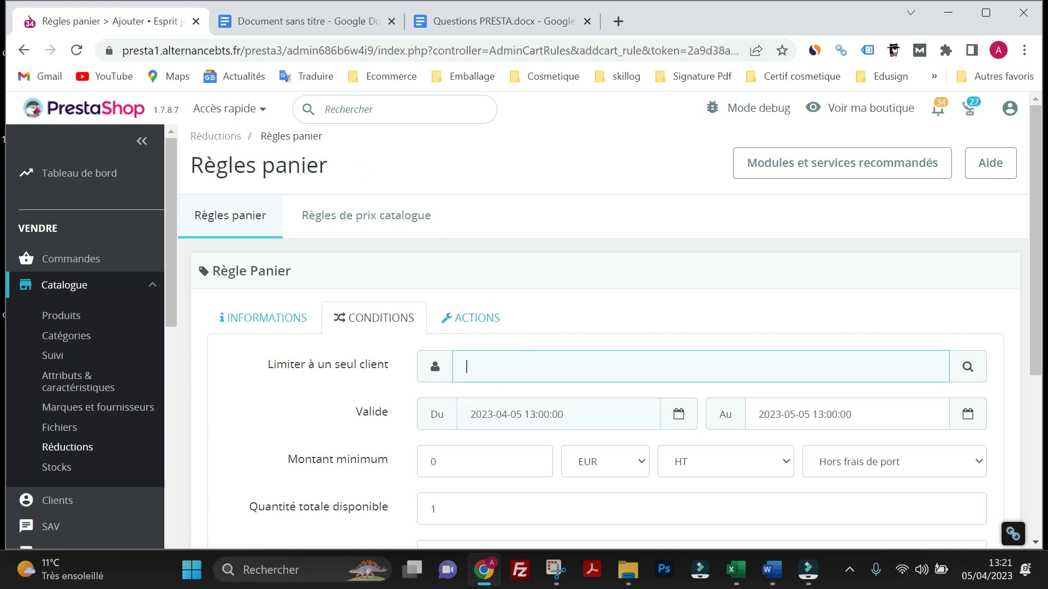
{"action": "left_click", "coordinate": [483, 415]}
{"action": "left_click", "coordinate": [772, 415]}
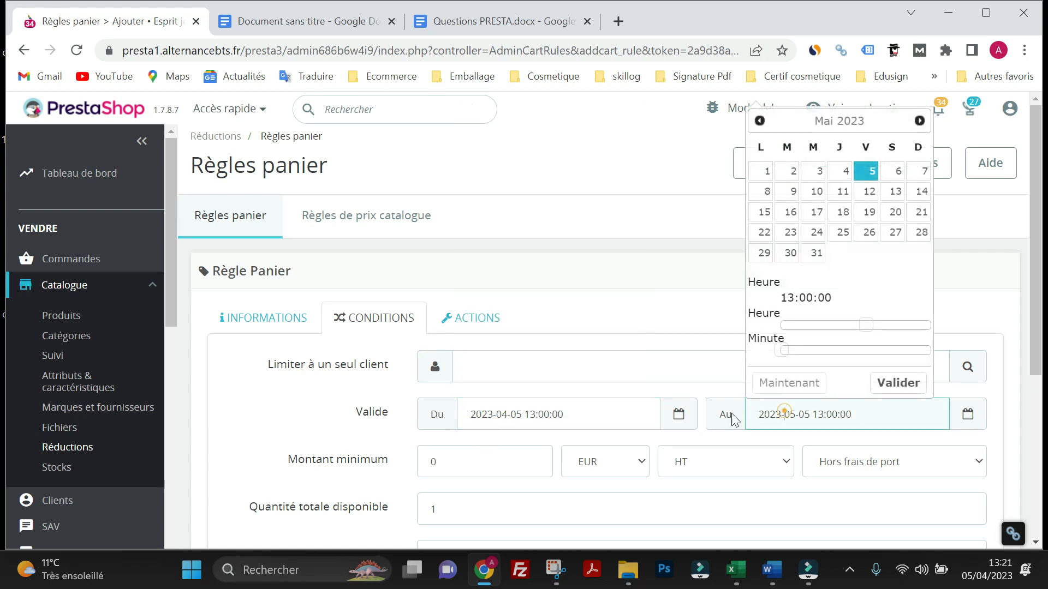
{"action": "left_click", "coordinate": [515, 420]}
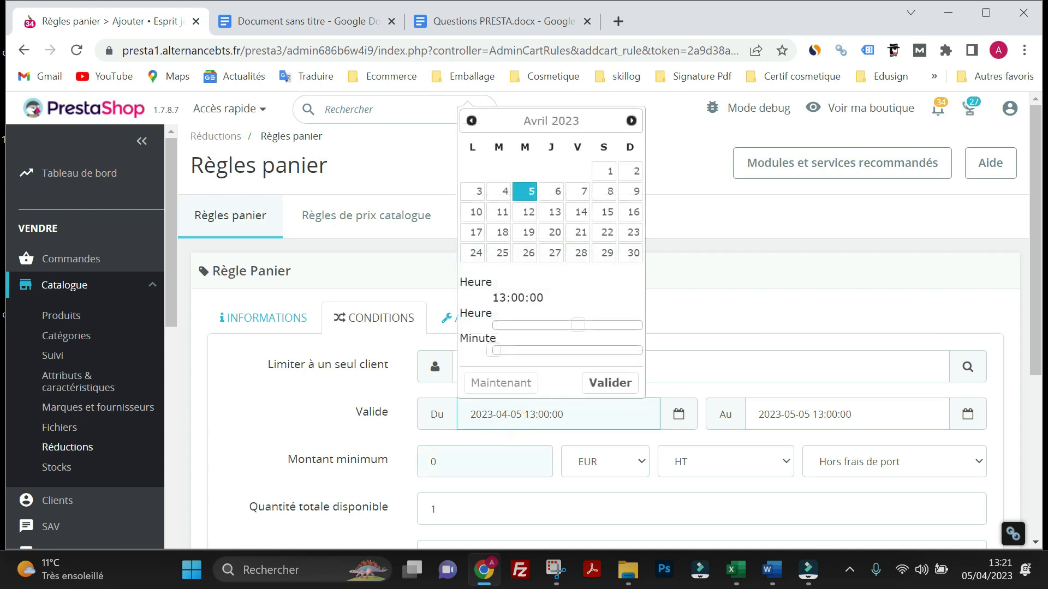
Step: Set the cart rule's minimum amount to 250 EUR, as required by the brief
{"action": "left_click", "coordinate": [451, 455]}
{"action": "key", "text": "BackSpace"}
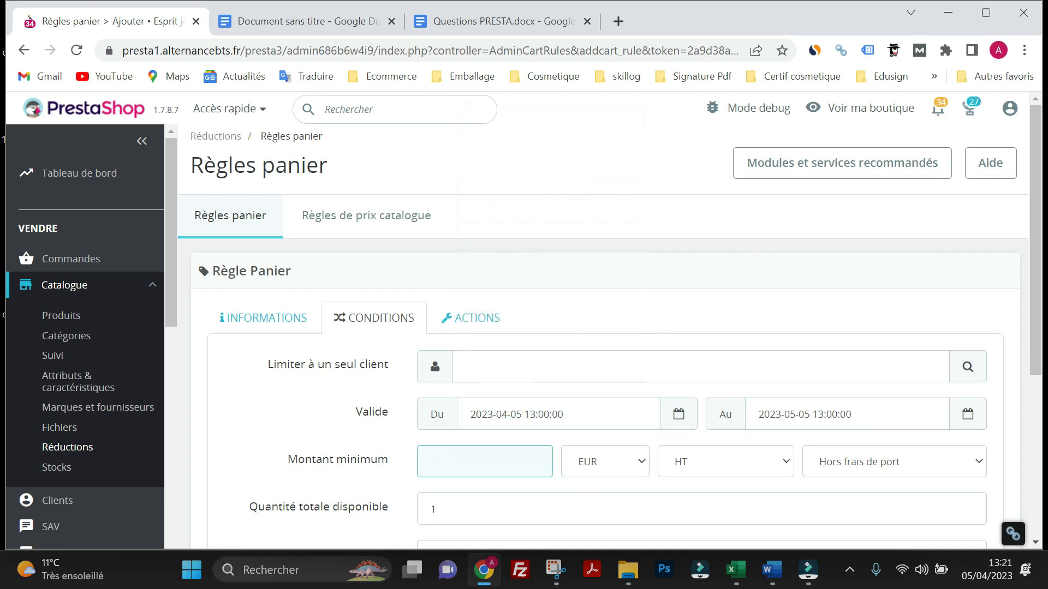
{"action": "left_click", "coordinate": [319, 20]}
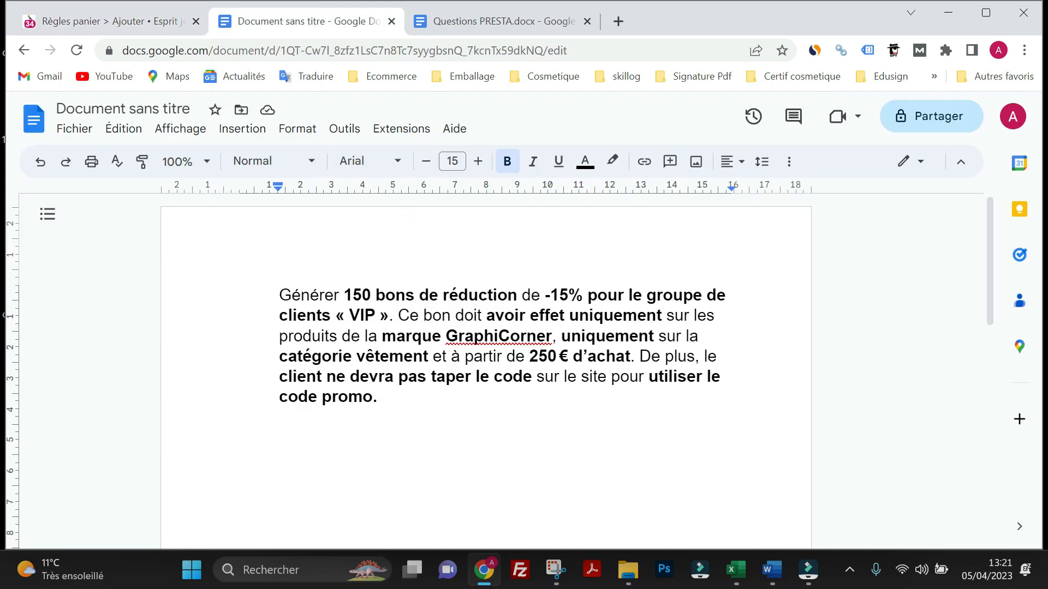
{"action": "left_click", "coordinate": [165, 28]}
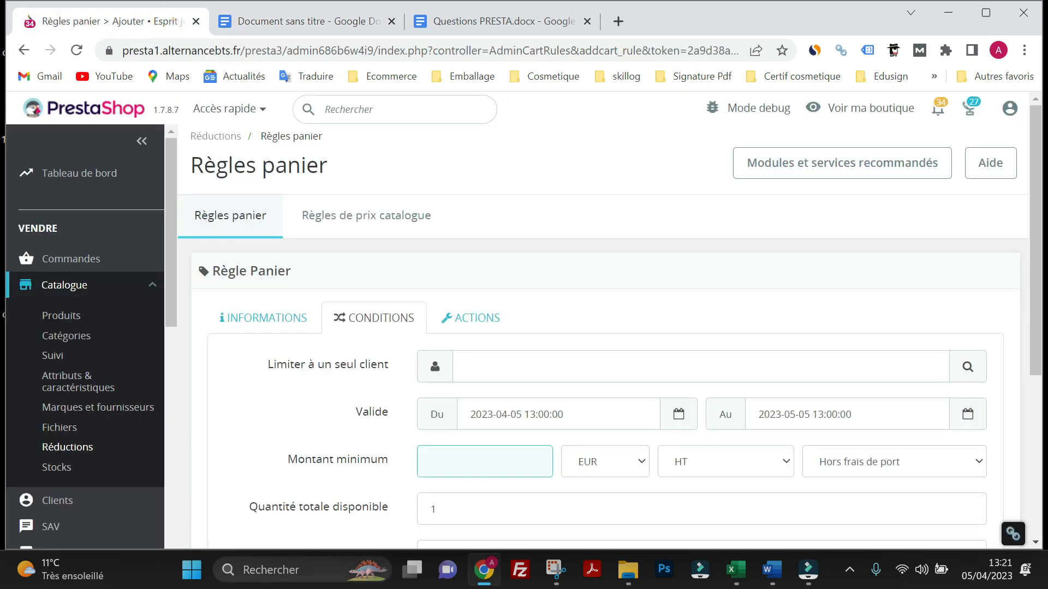
{"action": "type", "text": "250"}
Step: Set the total available quantity to 150 and check the quantity available per user against the brief
{"action": "scroll", "coordinate": [463, 412], "scroll_direction": "down", "scroll_amount": 1}
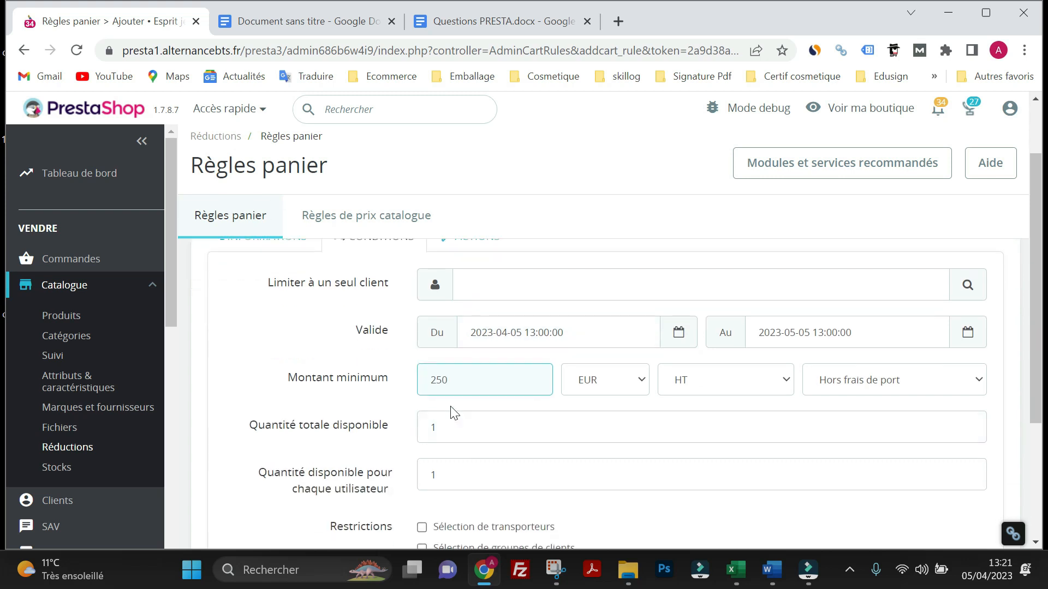
{"action": "left_click", "coordinate": [344, 25]}
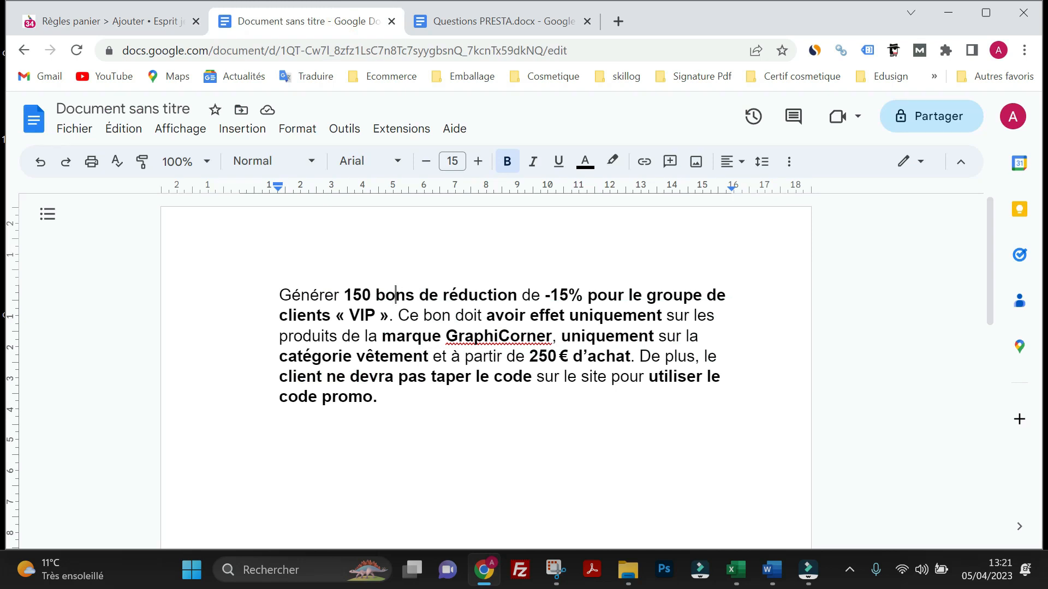
{"action": "left_click", "coordinate": [96, 24]}
{"action": "left_click", "coordinate": [451, 425]}
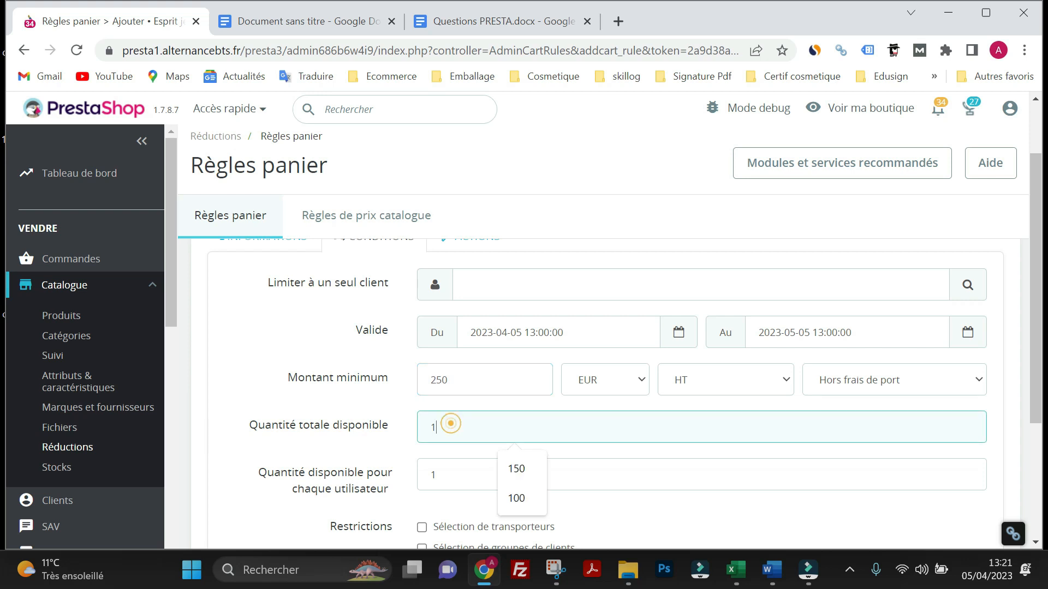
{"action": "type", "text": "50"}
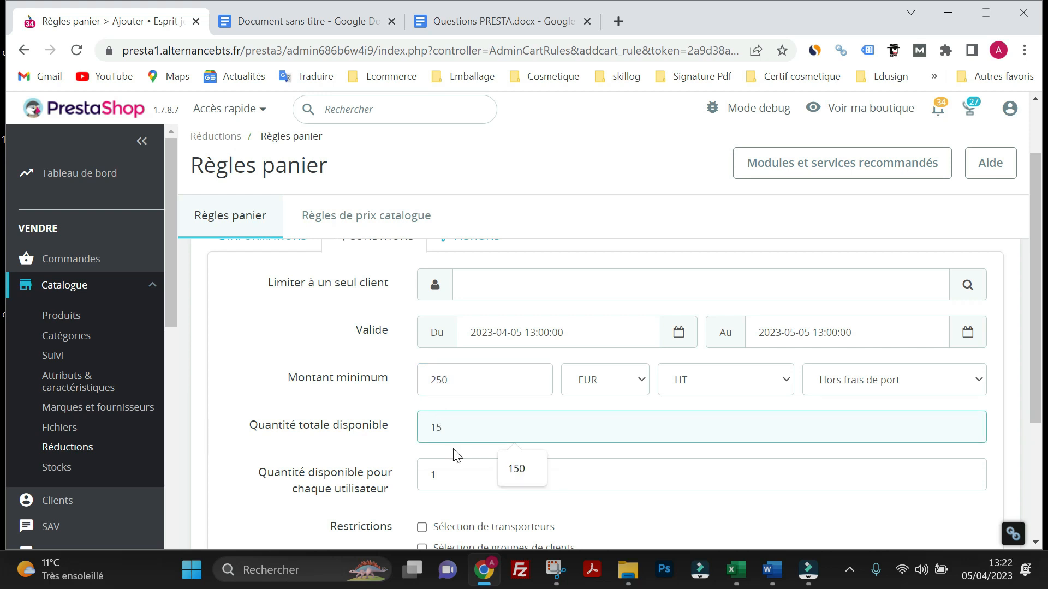
{"action": "left_click", "coordinate": [312, 22]}
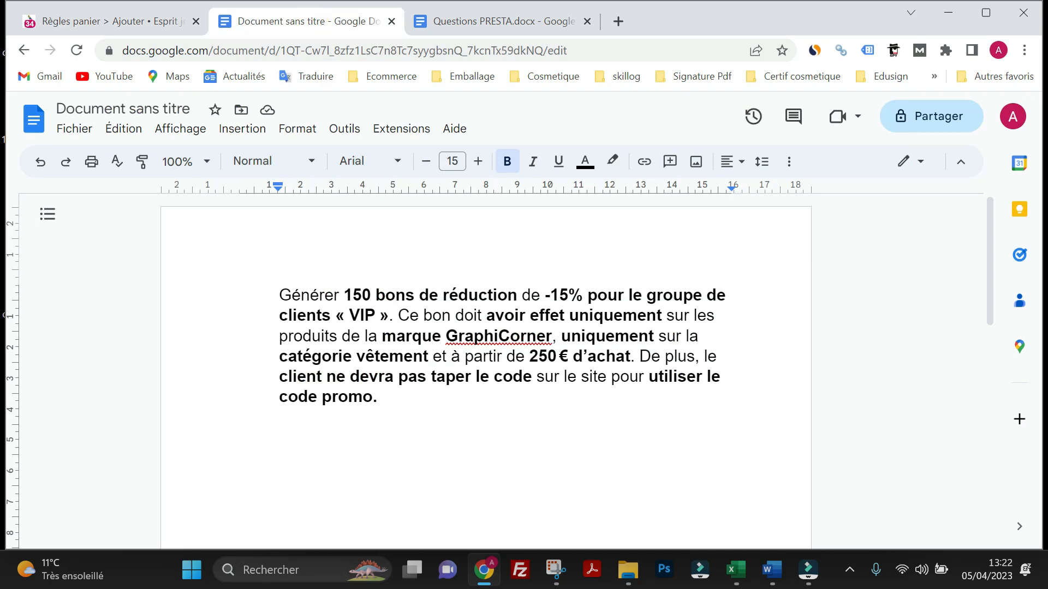
{"action": "left_click", "coordinate": [131, 22]}
{"action": "left_click", "coordinate": [462, 480]}
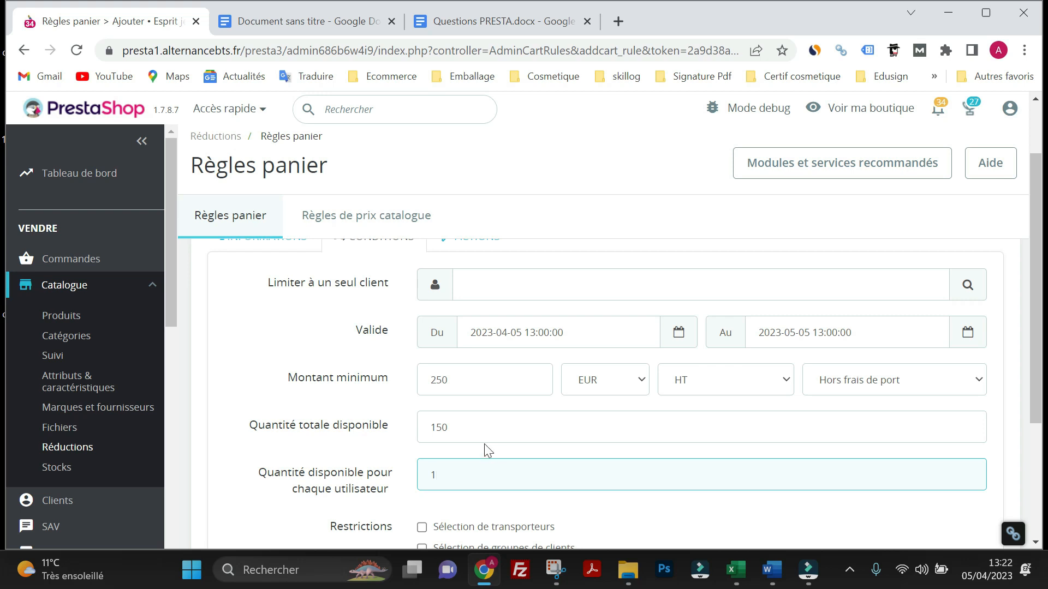
{"action": "scroll", "coordinate": [484, 443], "scroll_direction": "down", "scroll_amount": 1}
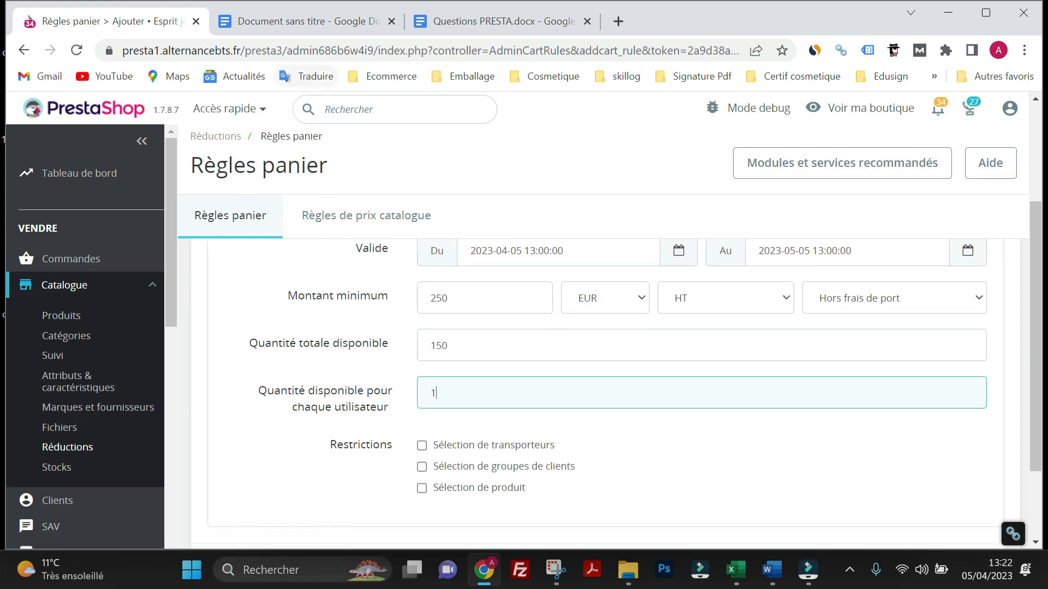
Step: Check the brief for the targeted customer group and enable the cart rule's "Sélection de groupes de clients" restriction
{"action": "left_click", "coordinate": [313, 26]}
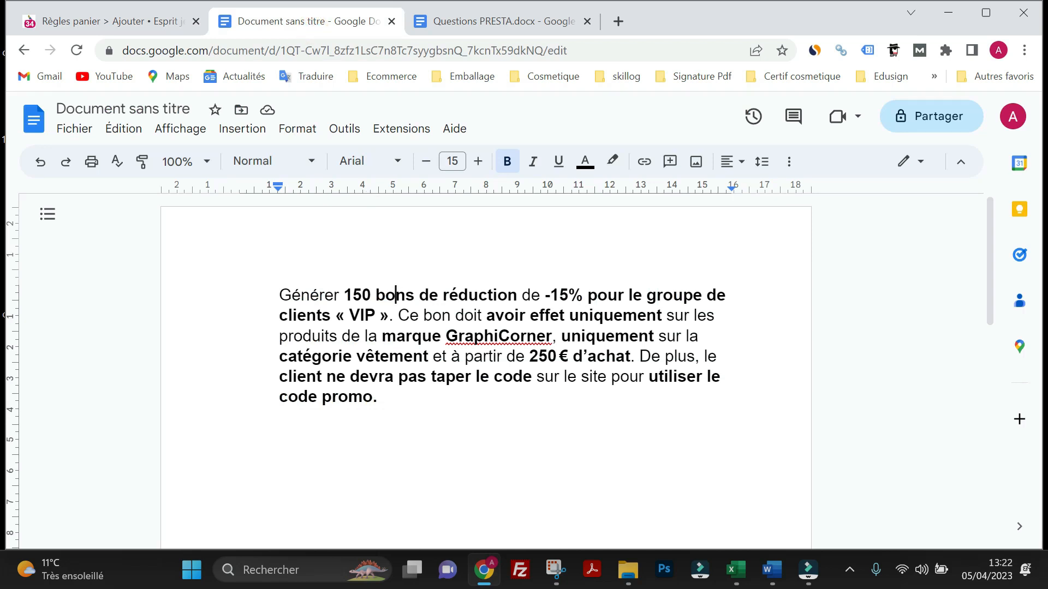
{"action": "left_click_drag", "start_coordinate": [608, 294], "coordinate": [663, 295]}
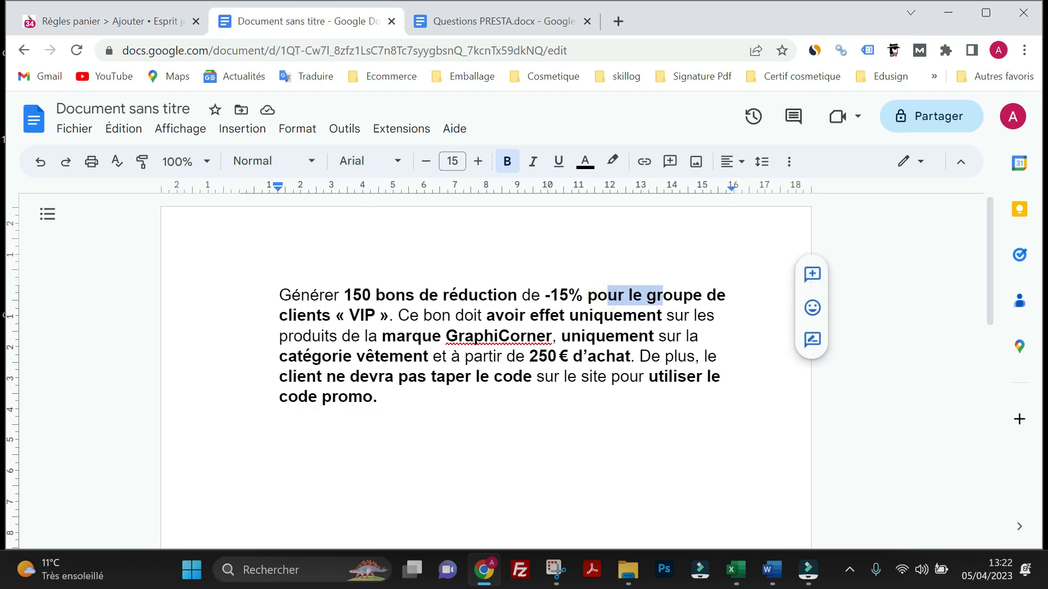
{"action": "left_click", "coordinate": [123, 26]}
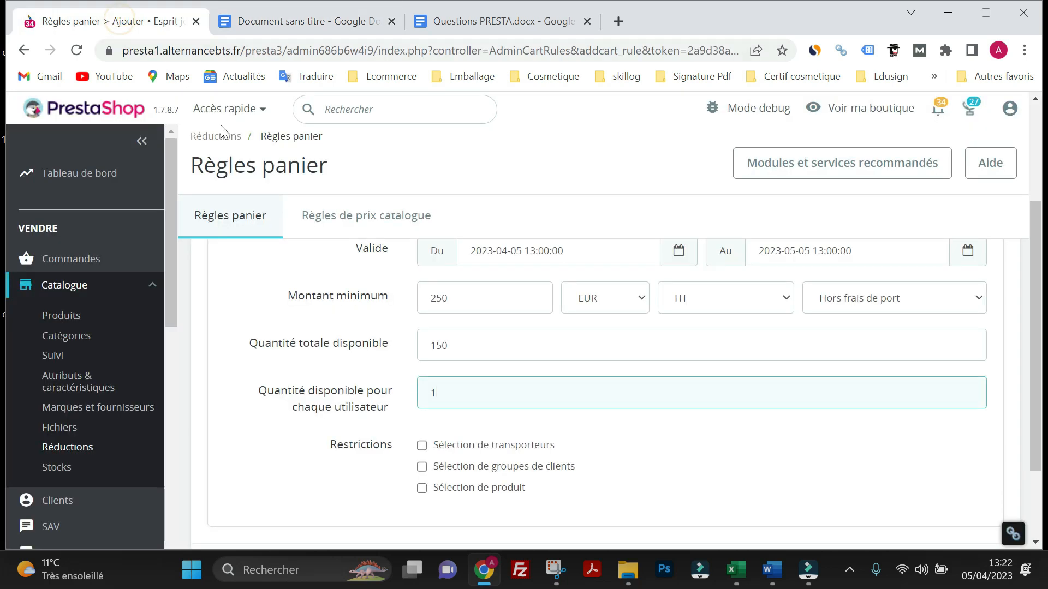
{"action": "left_click", "coordinate": [423, 468]}
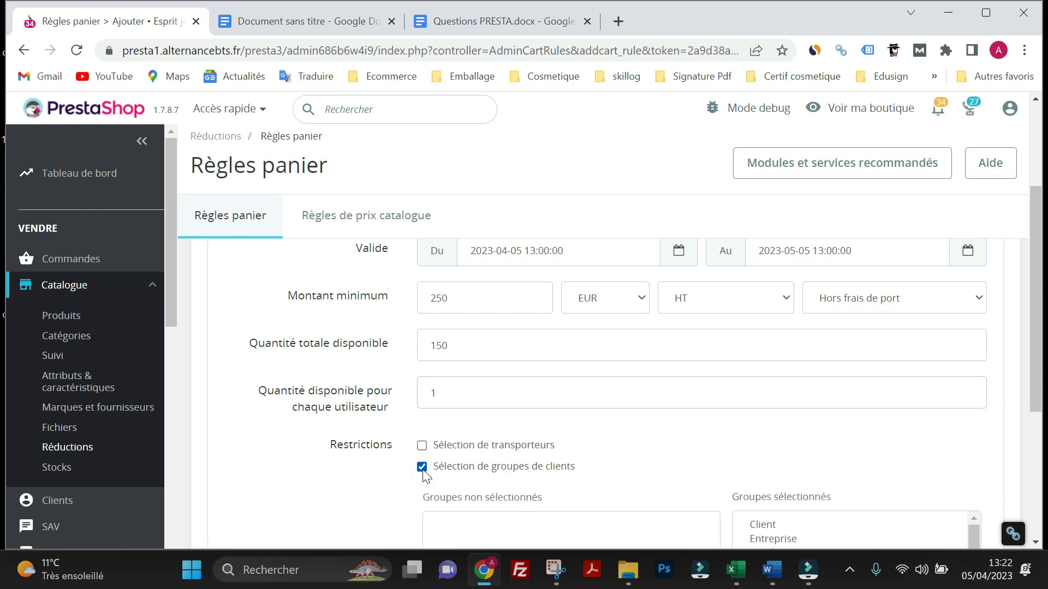
{"action": "scroll", "coordinate": [570, 493], "scroll_direction": "down", "scroll_amount": 3}
{"action": "scroll", "coordinate": [755, 394], "scroll_direction": "down", "scroll_amount": 1}
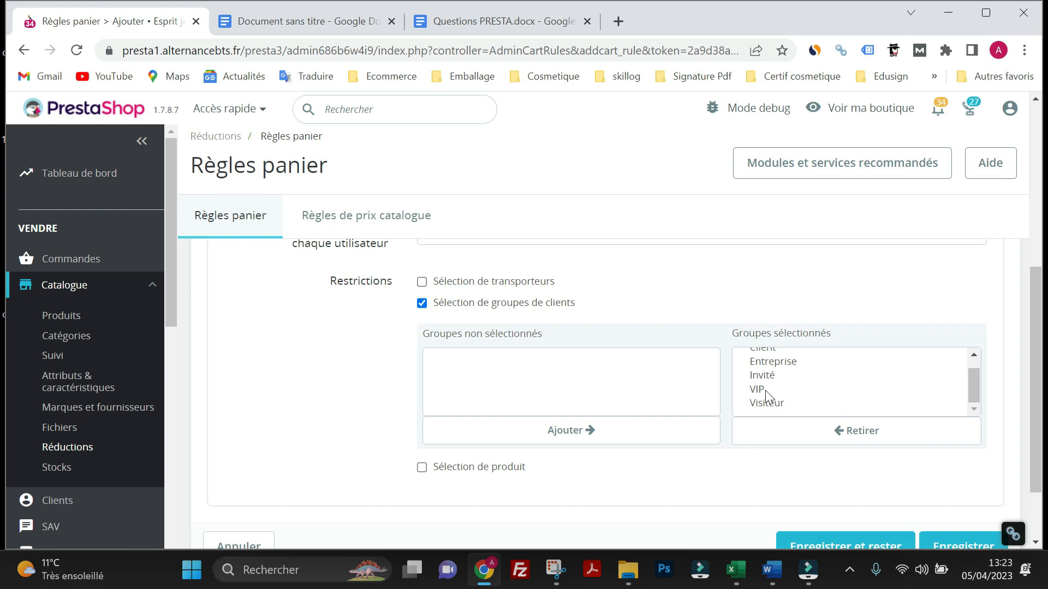
{"action": "scroll", "coordinate": [775, 404], "scroll_direction": "up", "scroll_amount": 1}
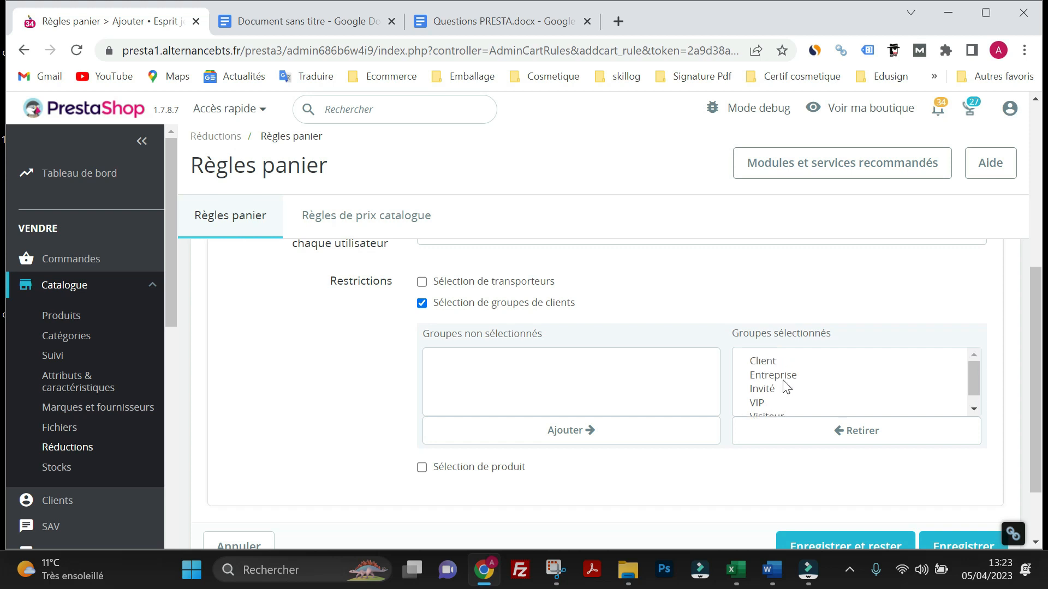
Step: Remove Client, Entreprise, Invité and Visiteur from the rule's selected groups, keeping only VIP, and compare with the brief
{"action": "left_click", "coordinate": [781, 362]}
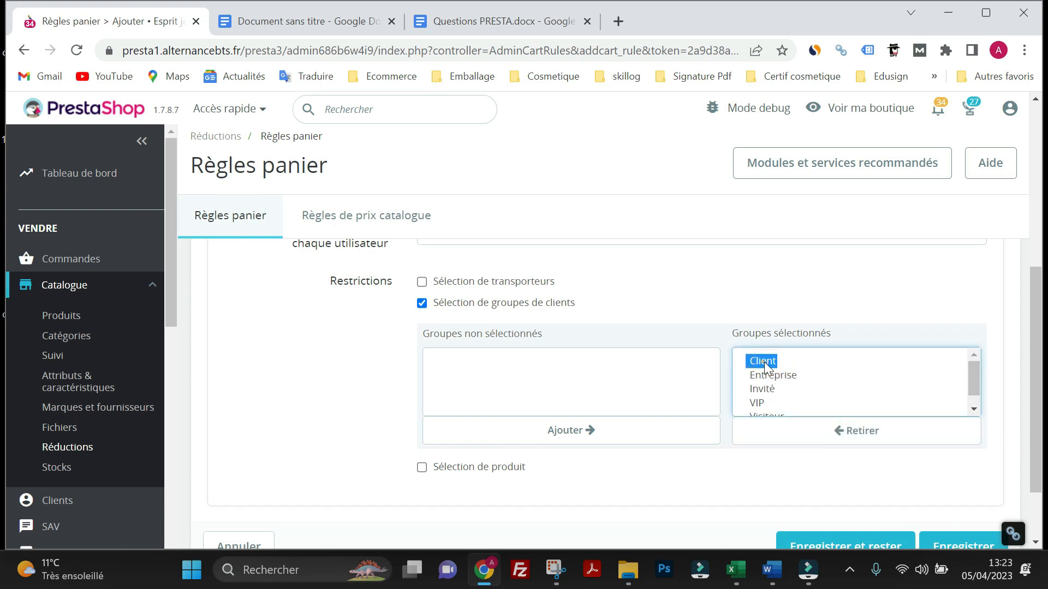
{"action": "left_click", "coordinate": [835, 435]}
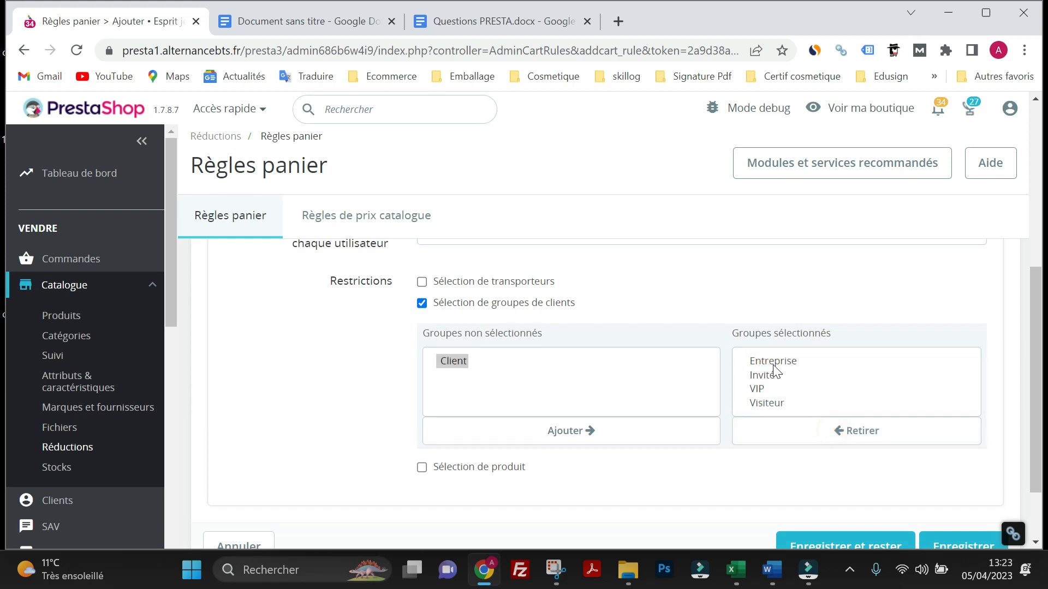
{"action": "left_click", "coordinate": [771, 360]}
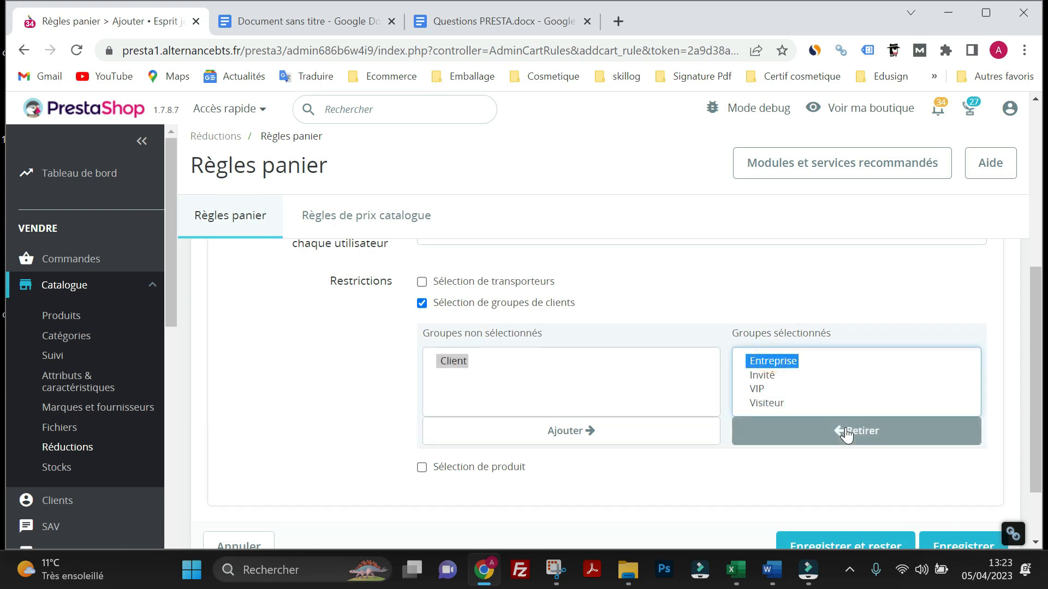
{"action": "left_click", "coordinate": [846, 435]}
{"action": "left_click", "coordinate": [769, 362]}
{"action": "left_click", "coordinate": [817, 434]}
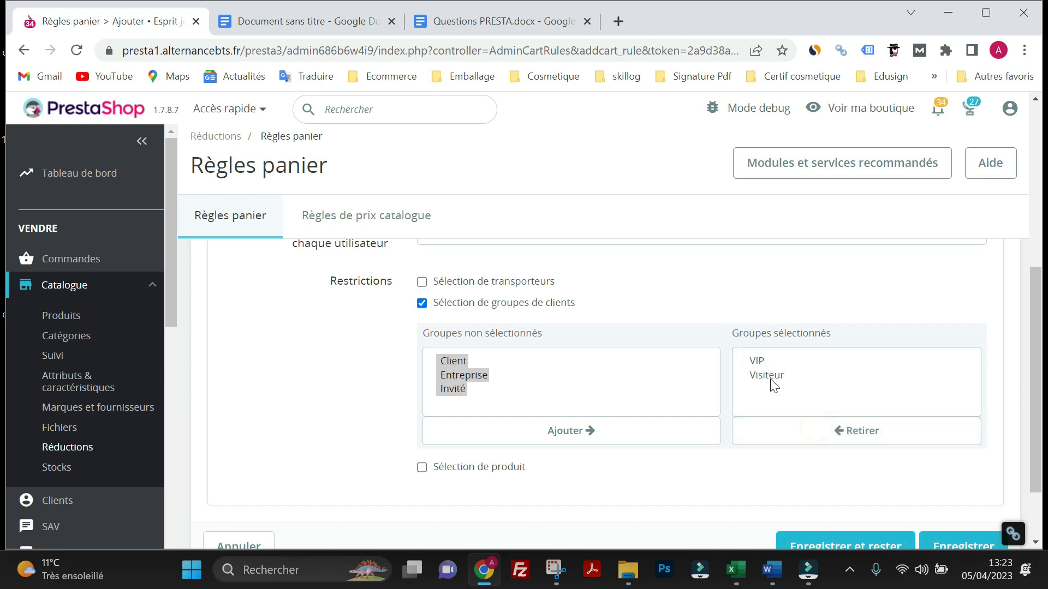
{"action": "left_click", "coordinate": [769, 376]}
{"action": "left_click", "coordinate": [804, 431]}
{"action": "left_click", "coordinate": [241, 21]}
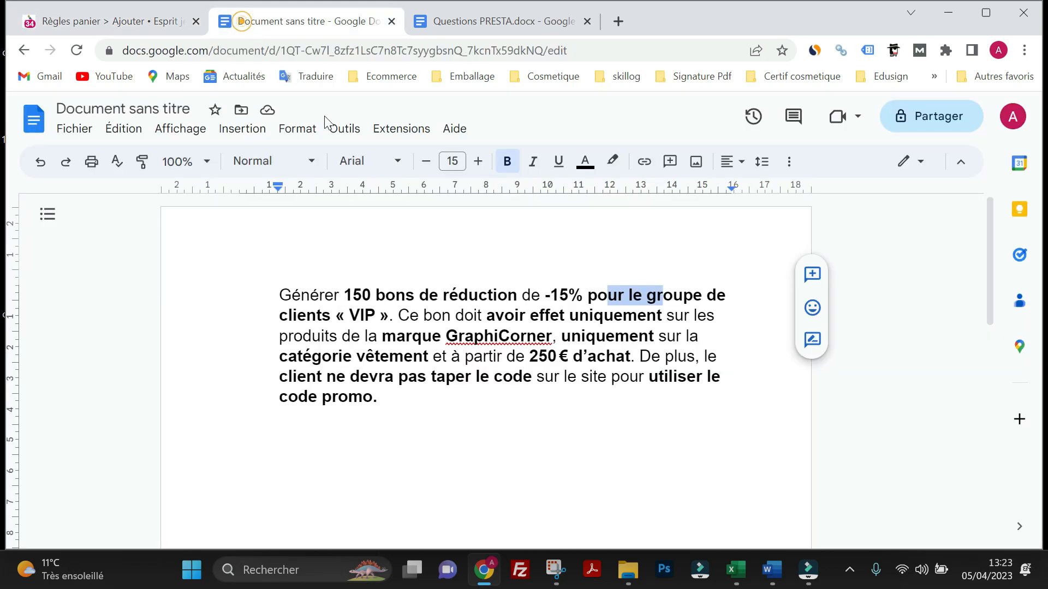
{"action": "left_click", "coordinate": [136, 22]}
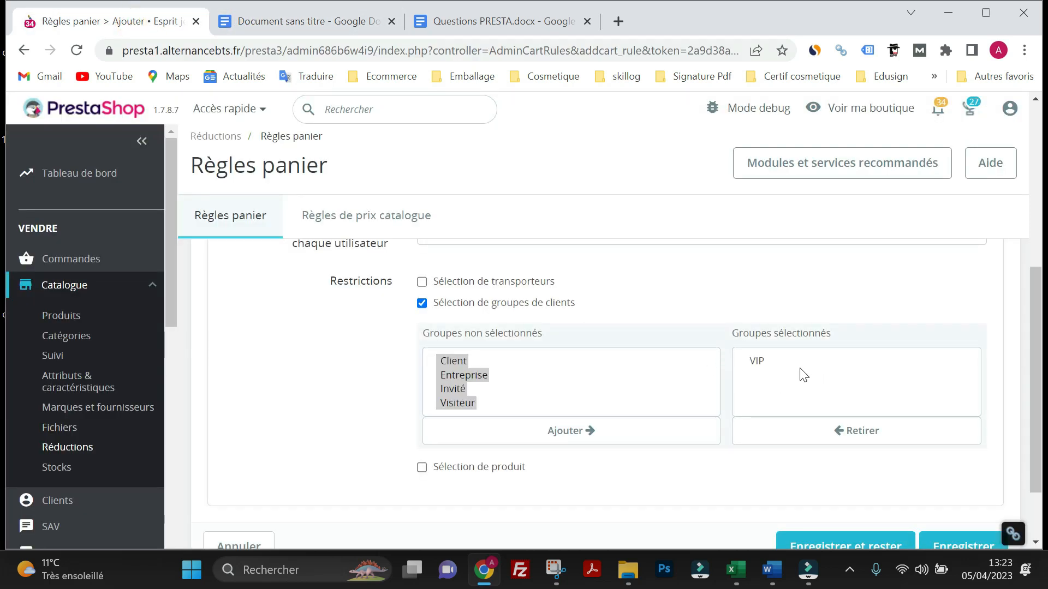
Step: Recheck the brief, enable the "Sélection de produit" restriction and add a first product selection to it
{"action": "scroll", "coordinate": [611, 418], "scroll_direction": "down", "scroll_amount": 2}
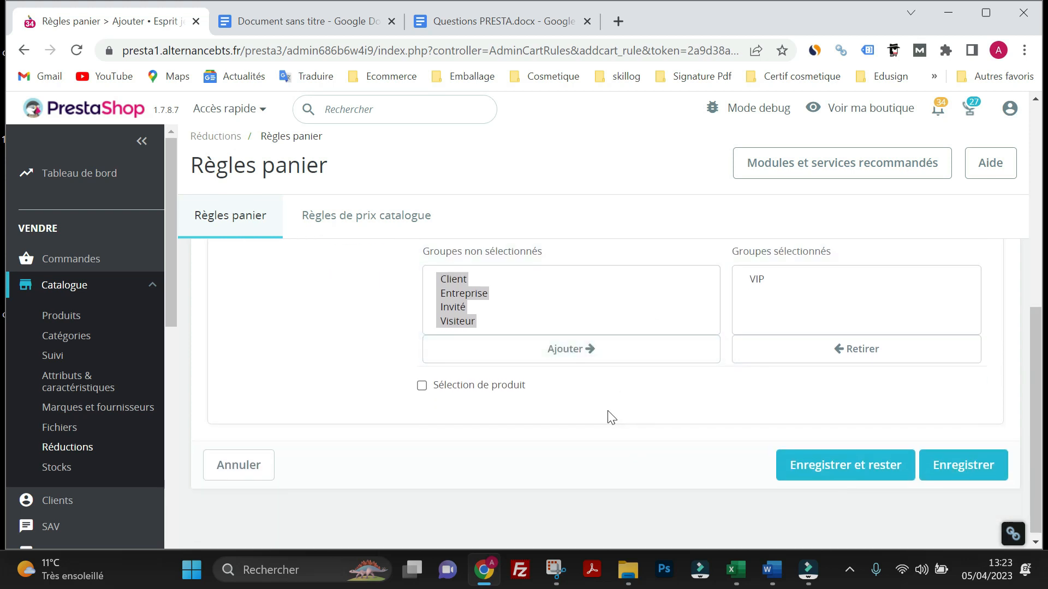
{"action": "scroll", "coordinate": [605, 419], "scroll_direction": "up", "scroll_amount": 3}
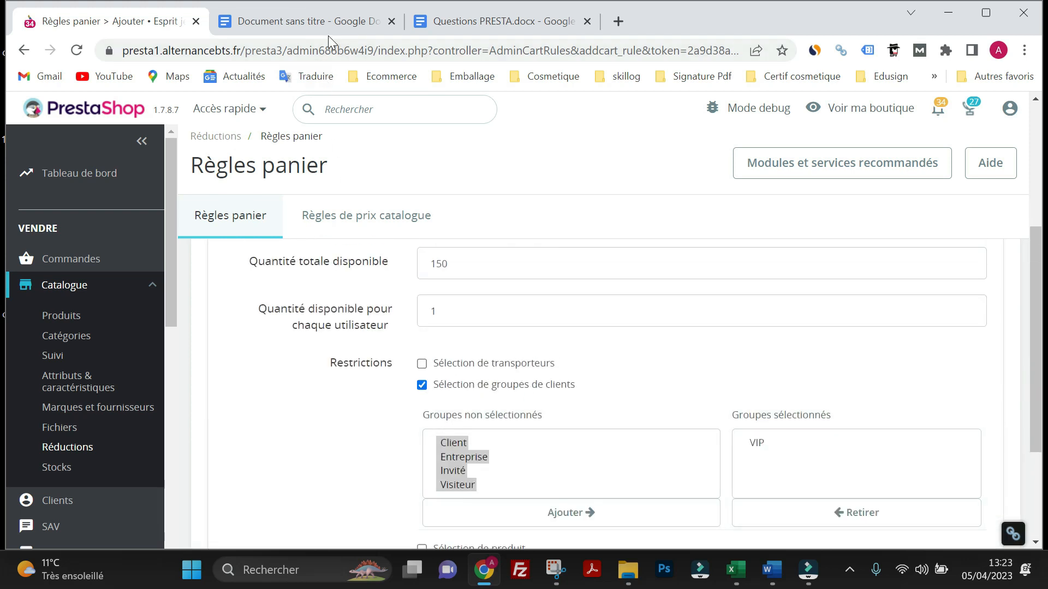
{"action": "left_click", "coordinate": [314, 25]}
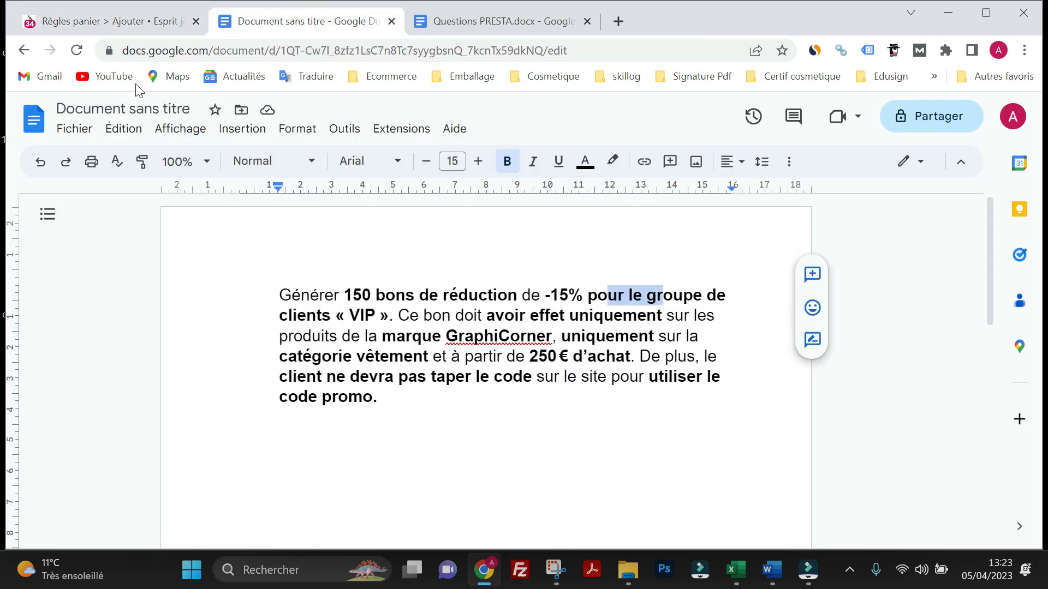
{"action": "left_click", "coordinate": [117, 22]}
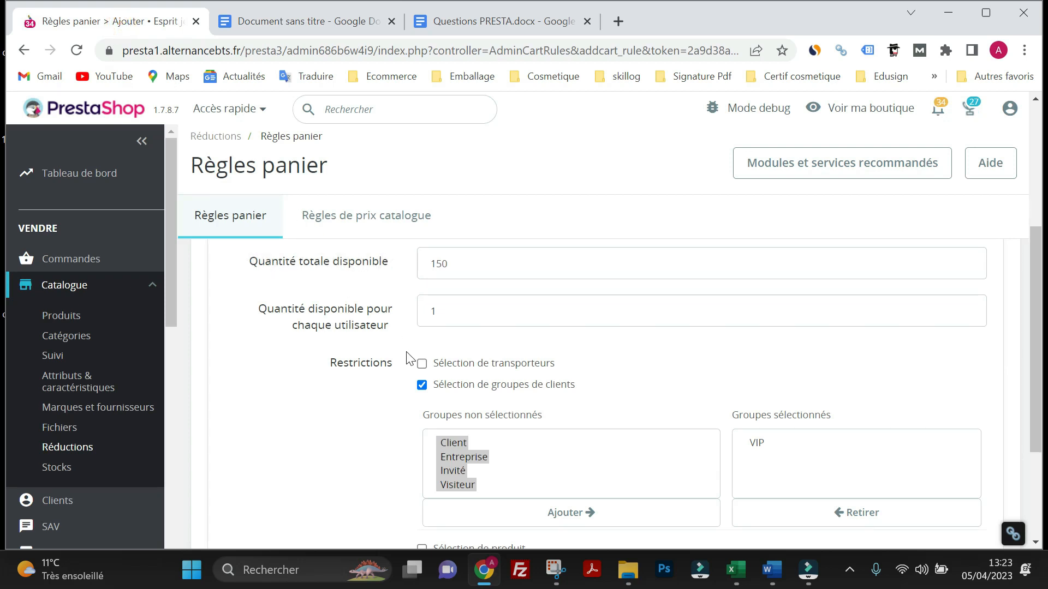
{"action": "scroll", "coordinate": [438, 361], "scroll_direction": "down", "scroll_amount": 3}
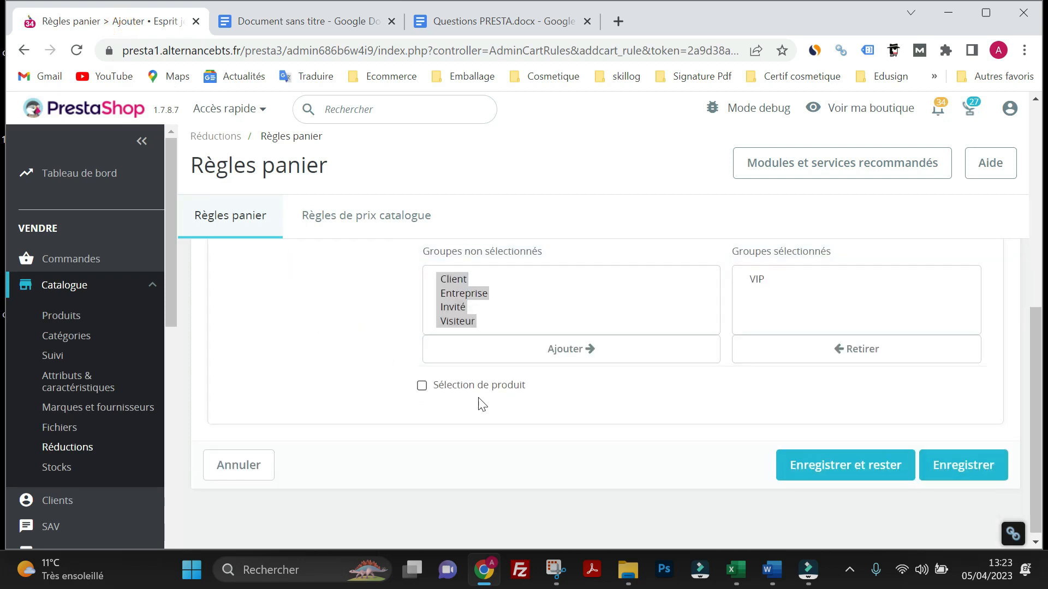
{"action": "left_click", "coordinate": [422, 386]}
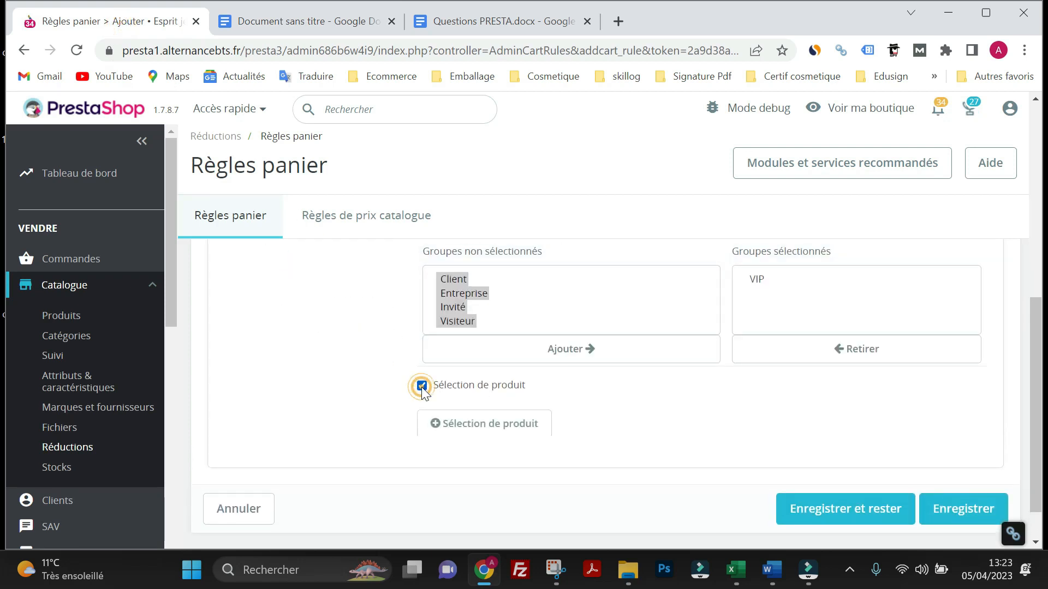
{"action": "left_click", "coordinate": [471, 435]}
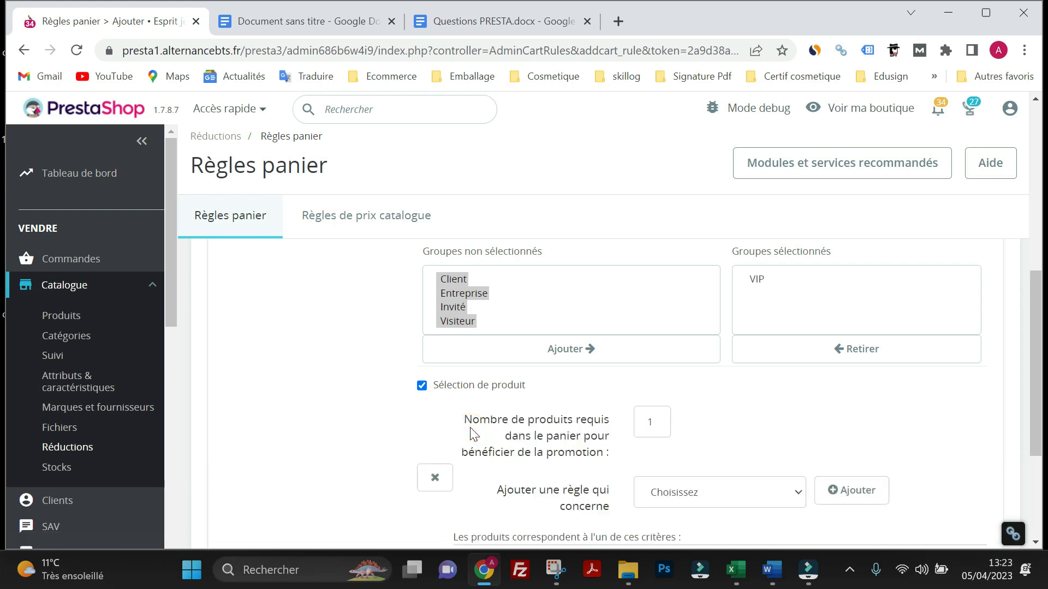
Step: Add a Marques rule to the first product selection and choose Graphic Corner as its brand
{"action": "scroll", "coordinate": [555, 441], "scroll_direction": "down", "scroll_amount": 2}
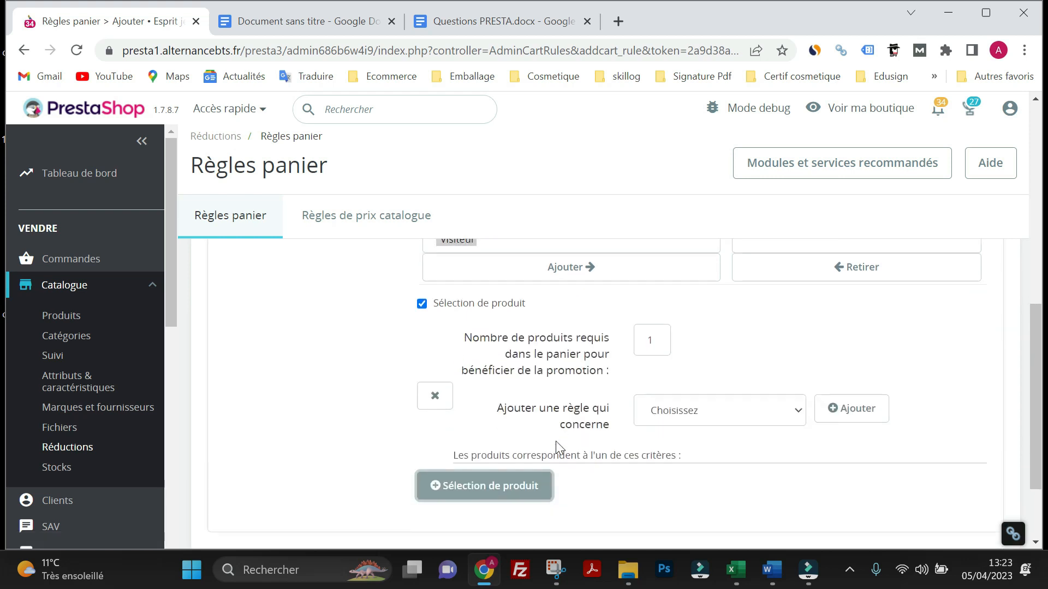
{"action": "left_click", "coordinate": [764, 416]}
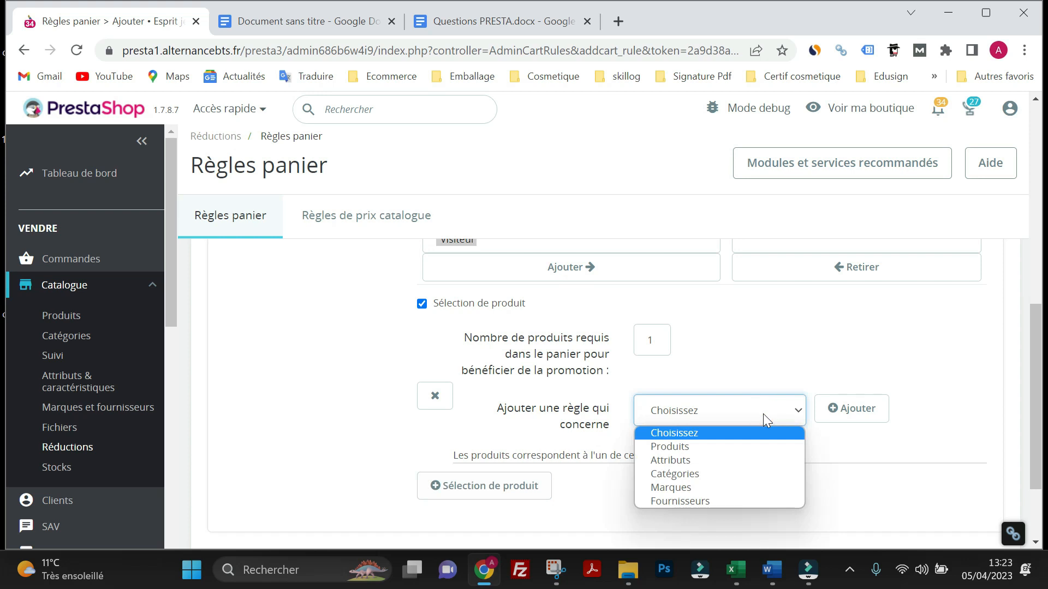
{"action": "left_click", "coordinate": [702, 488]}
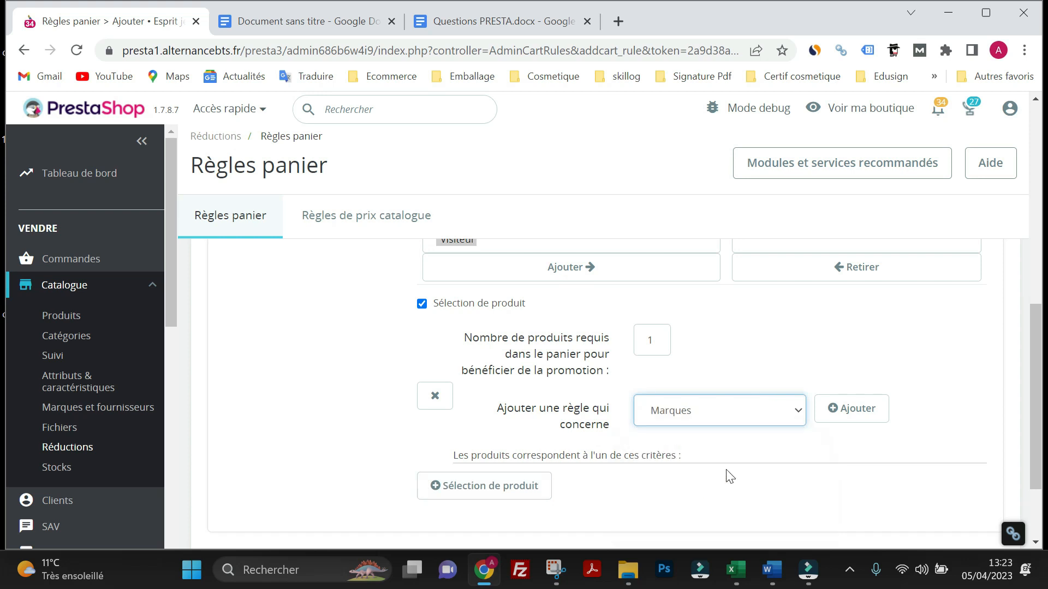
{"action": "left_click", "coordinate": [837, 414]}
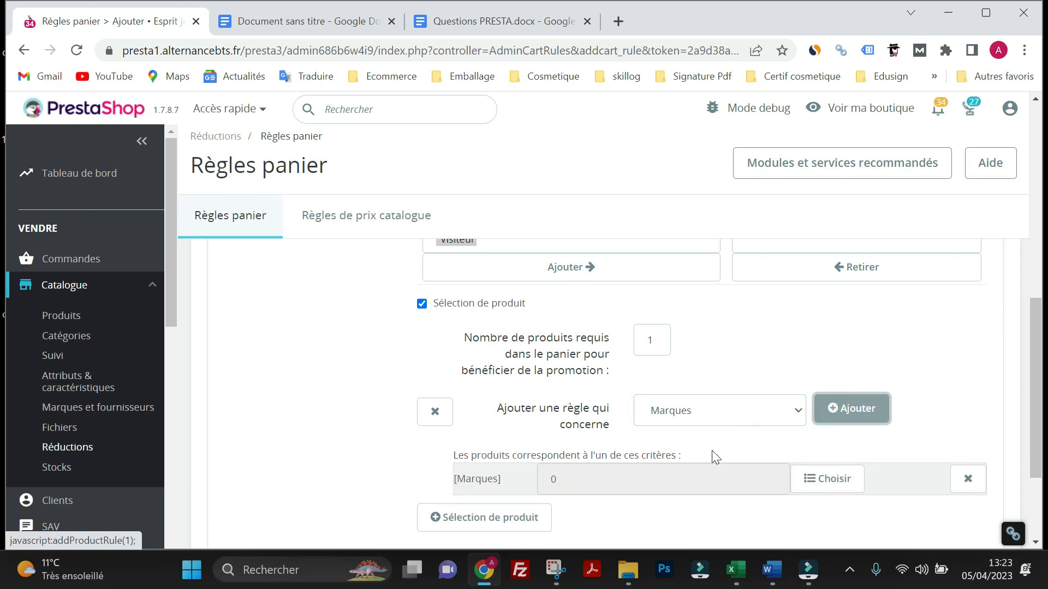
{"action": "left_click", "coordinate": [814, 478]}
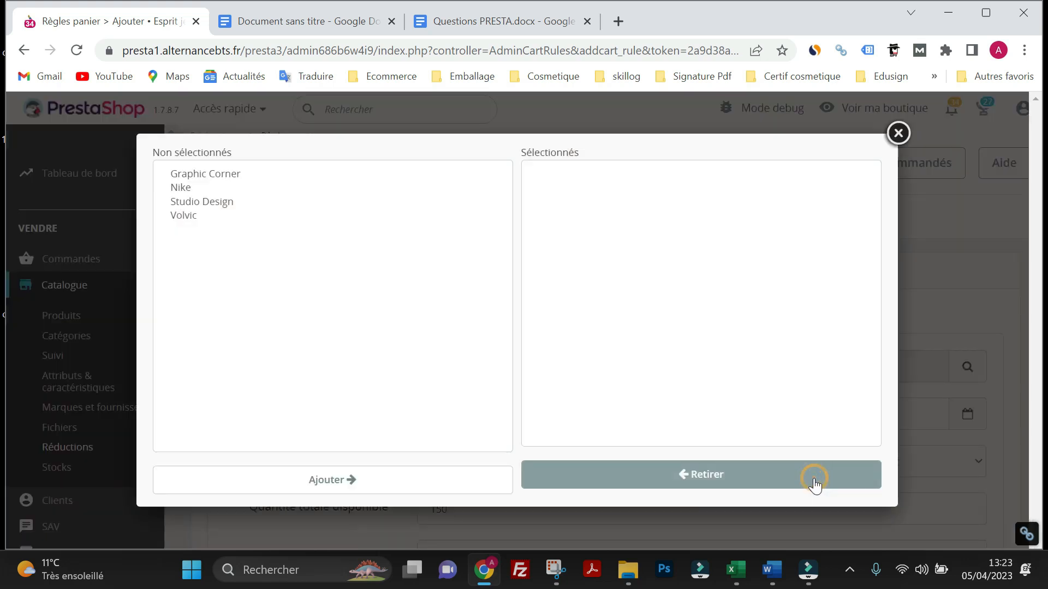
{"action": "left_click", "coordinate": [222, 175]}
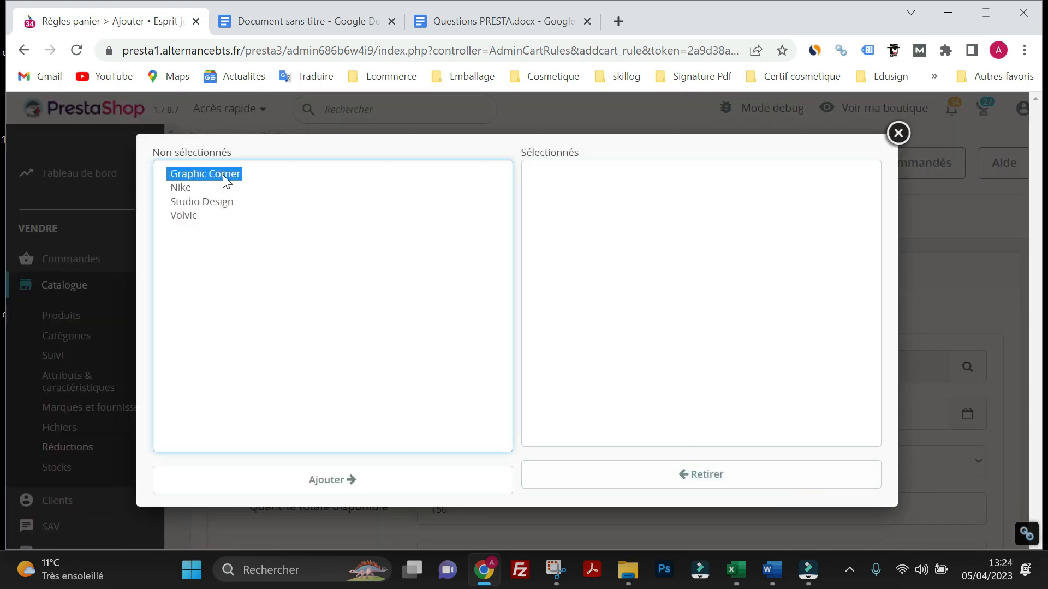
{"action": "left_click", "coordinate": [327, 479]}
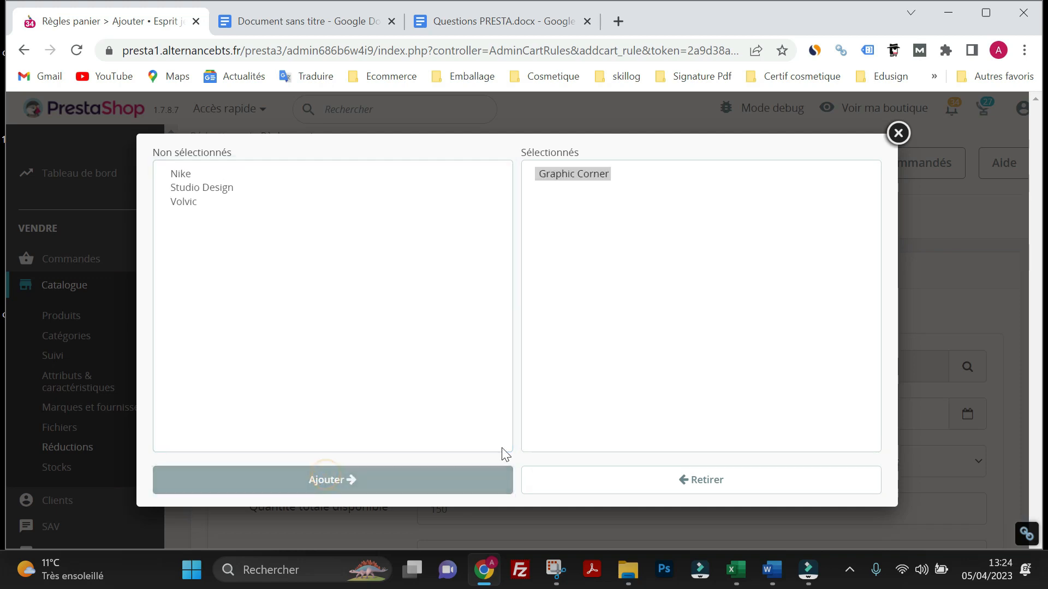
{"action": "left_click", "coordinate": [898, 133]}
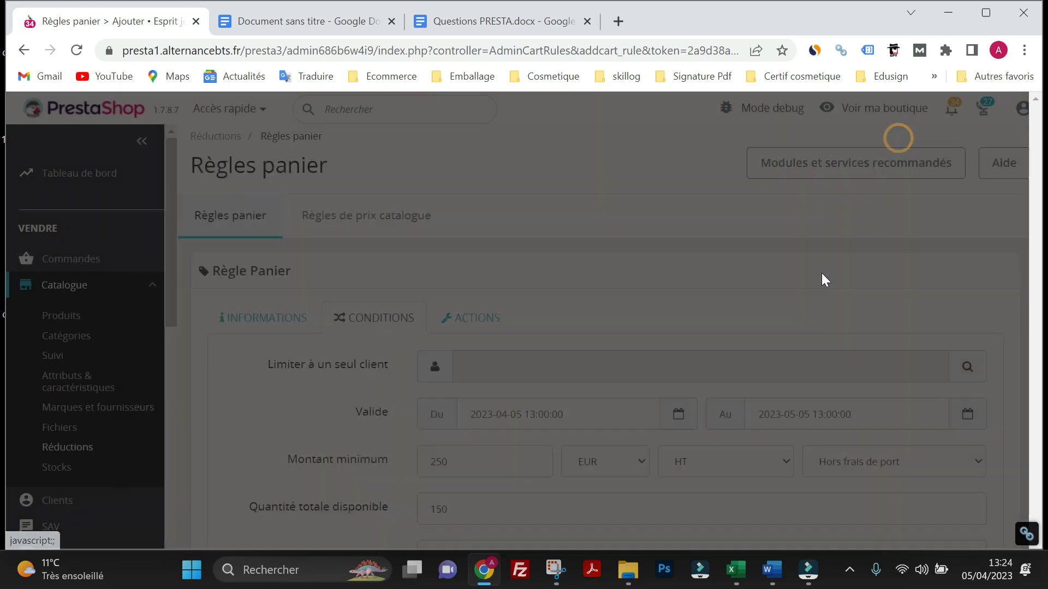
{"action": "scroll", "coordinate": [643, 388], "scroll_direction": "down", "scroll_amount": 7}
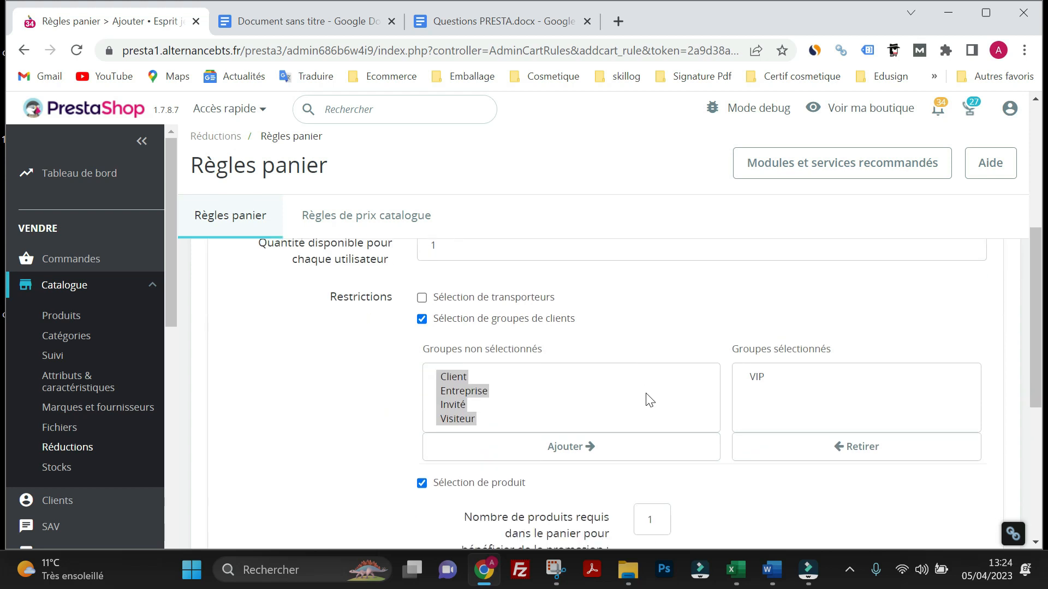
{"action": "scroll", "coordinate": [648, 397], "scroll_direction": "down", "scroll_amount": 3}
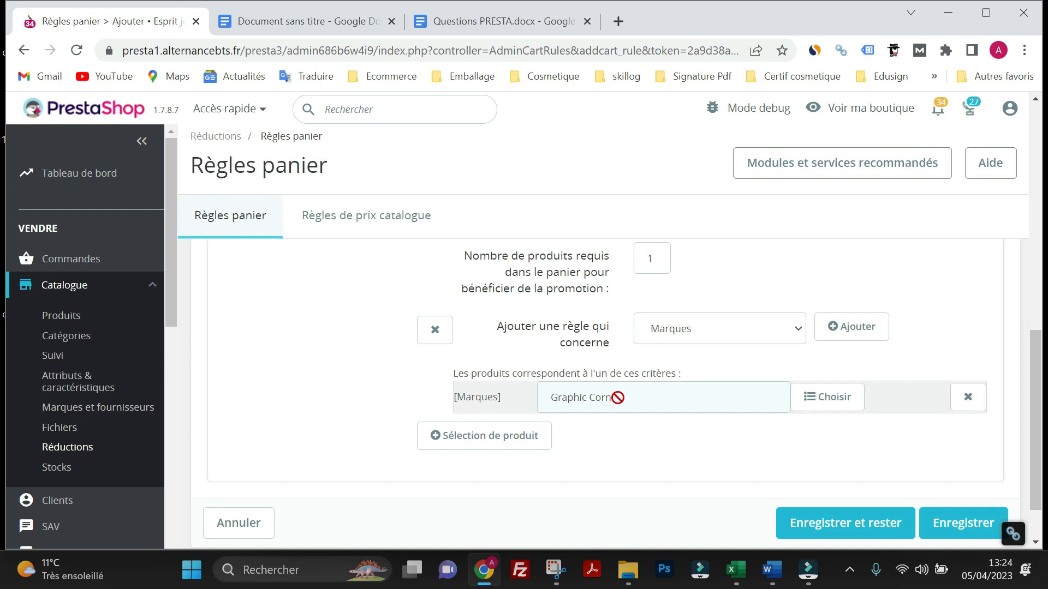
Step: Check the category requirement in the brief and add a second product selection with a Catégories rule
{"action": "left_click", "coordinate": [326, 22]}
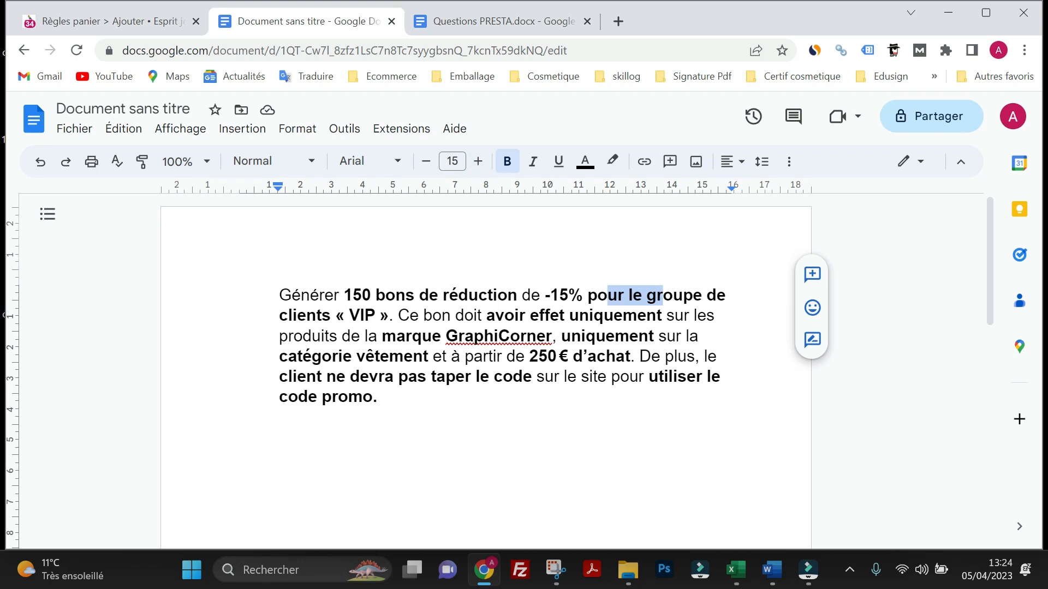
{"action": "left_click_drag", "start_coordinate": [606, 336], "coordinate": [561, 336]}
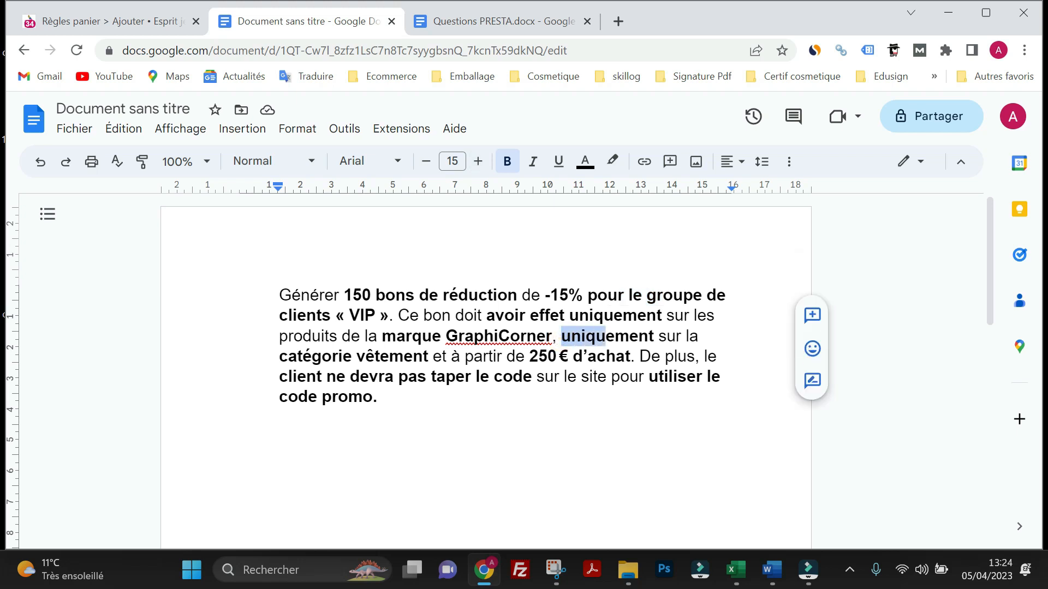
{"action": "left_click", "coordinate": [157, 29]}
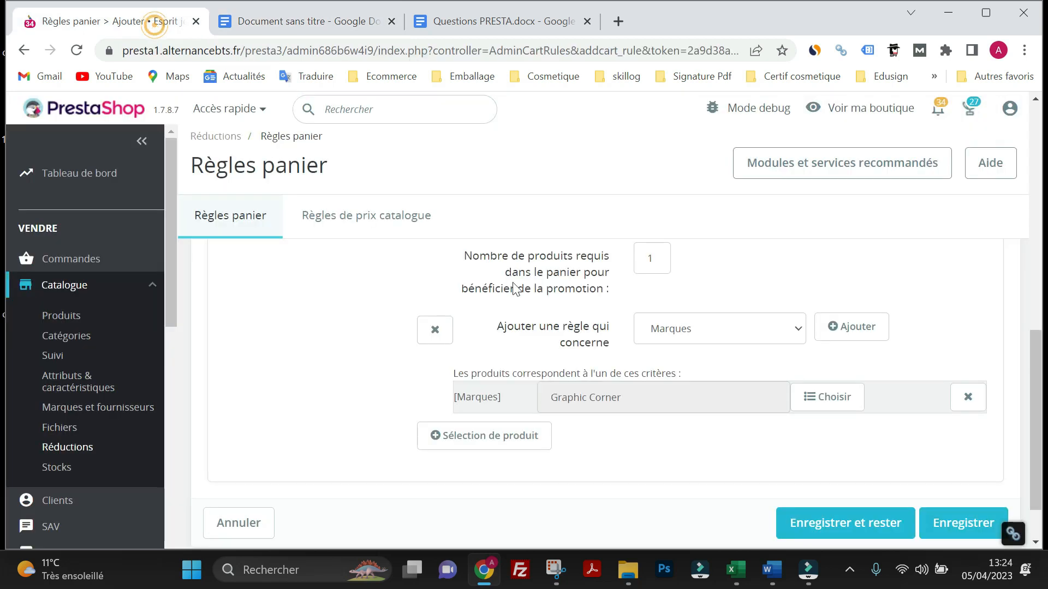
{"action": "left_click", "coordinate": [481, 444]}
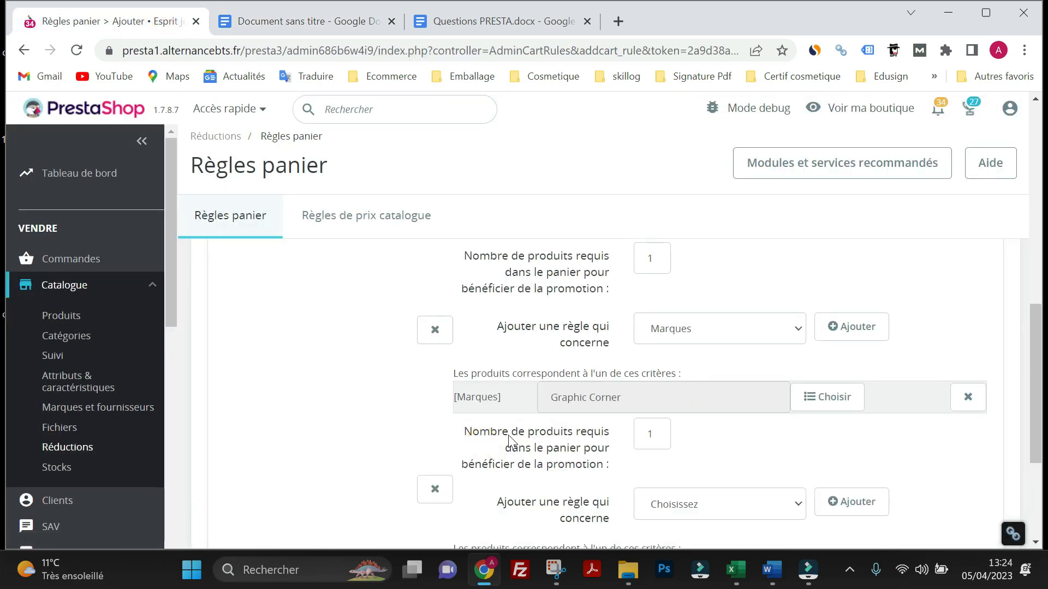
{"action": "scroll", "coordinate": [546, 437], "scroll_direction": "down", "scroll_amount": 1}
{"action": "left_click", "coordinate": [711, 432]}
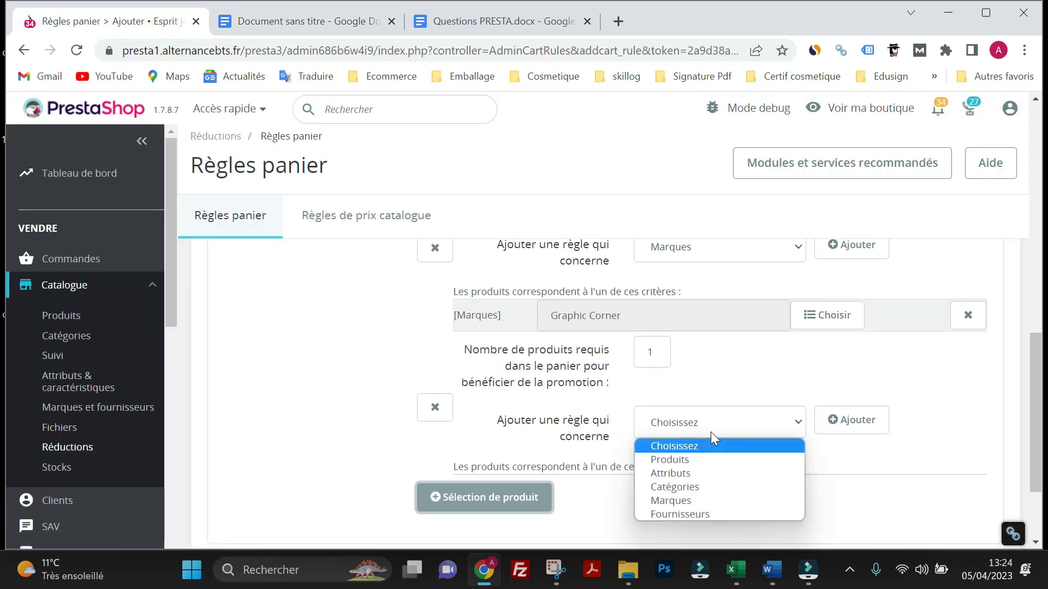
{"action": "left_click", "coordinate": [685, 486]}
{"action": "left_click", "coordinate": [828, 430]}
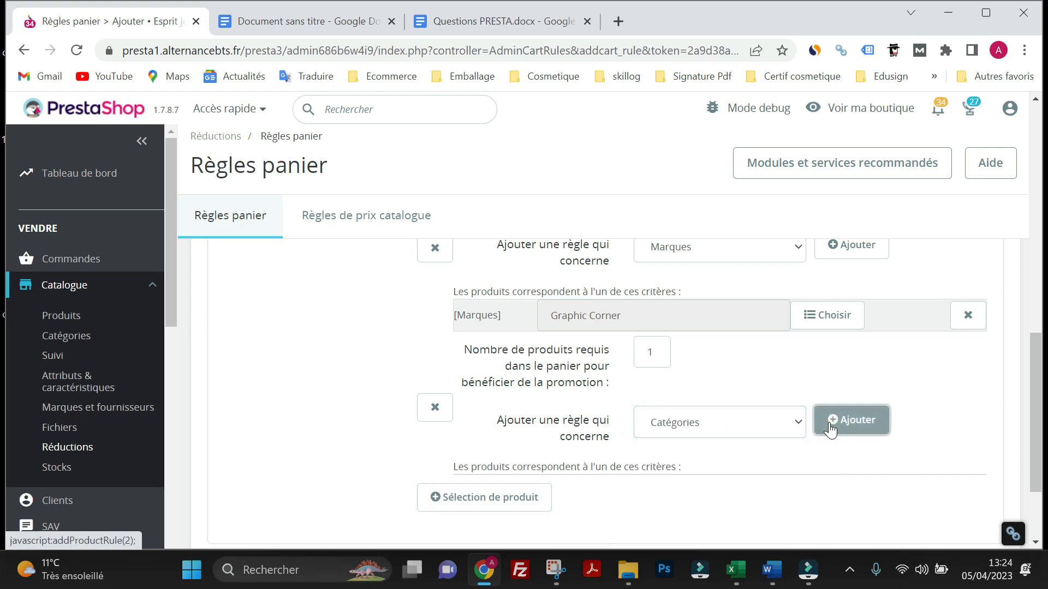
Step: Choose Vêtements as the category for the Catégories rule in the second product selection
{"action": "left_click", "coordinate": [820, 492]}
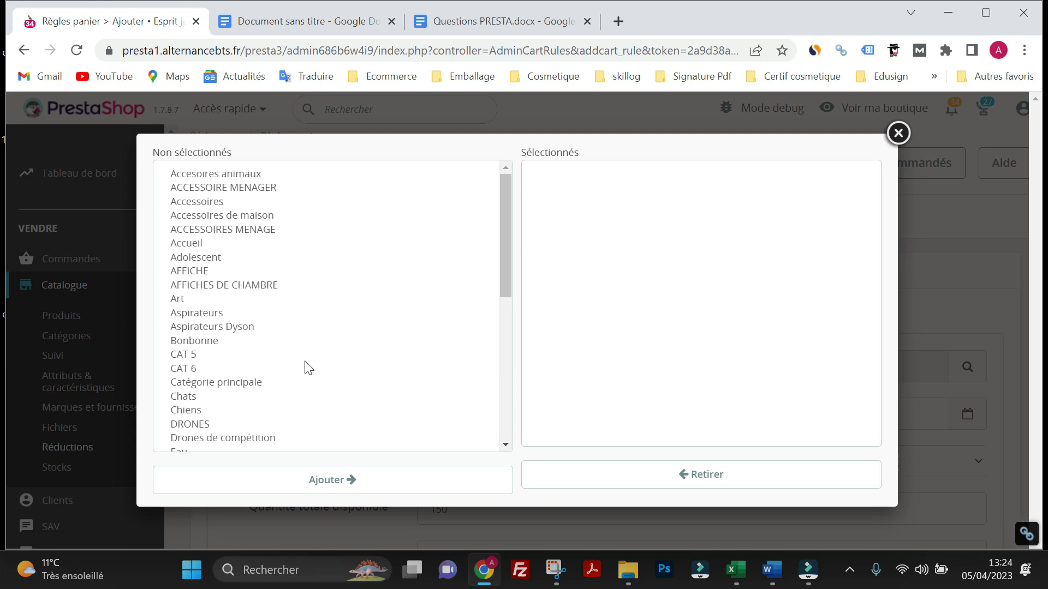
{"action": "scroll", "coordinate": [234, 278], "scroll_direction": "down", "scroll_amount": 6}
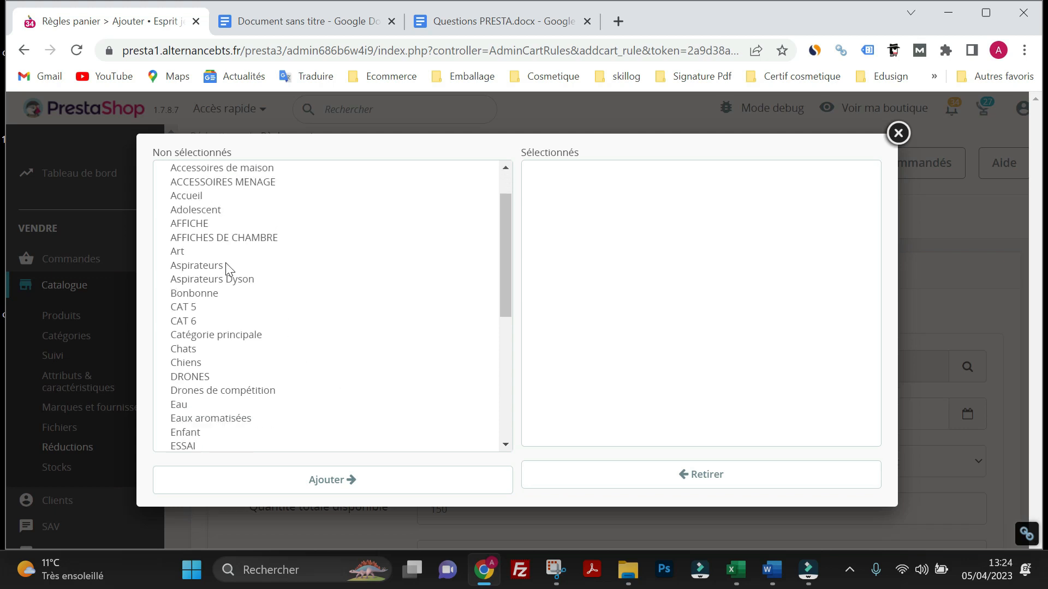
{"action": "scroll", "coordinate": [233, 278], "scroll_direction": "down", "scroll_amount": 1}
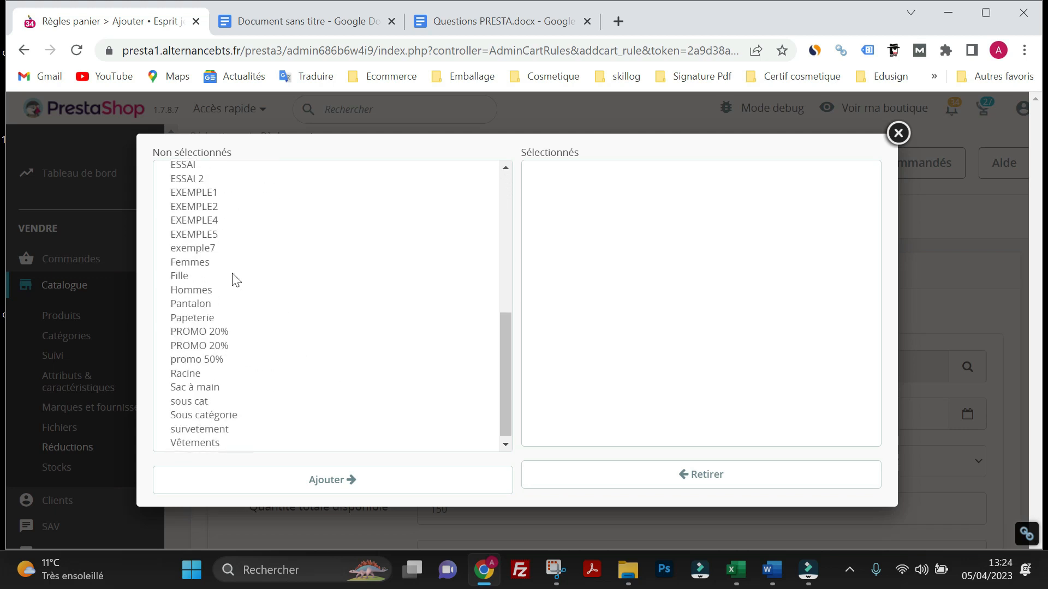
{"action": "left_click", "coordinate": [201, 440]}
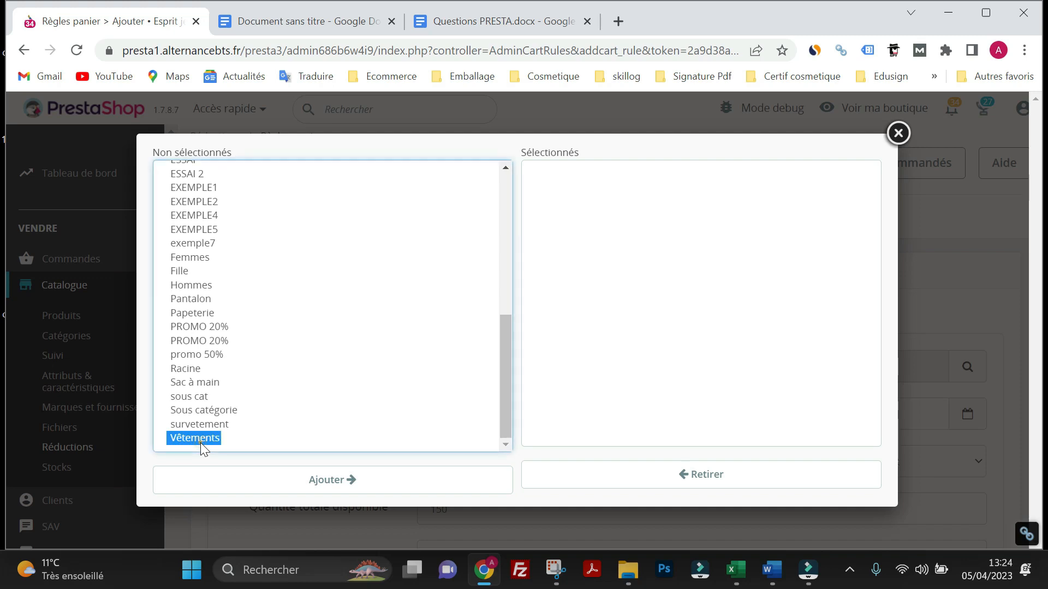
{"action": "left_click", "coordinate": [257, 479]}
{"action": "left_click", "coordinate": [894, 134]}
{"action": "scroll", "coordinate": [705, 324], "scroll_direction": "down", "scroll_amount": 14}
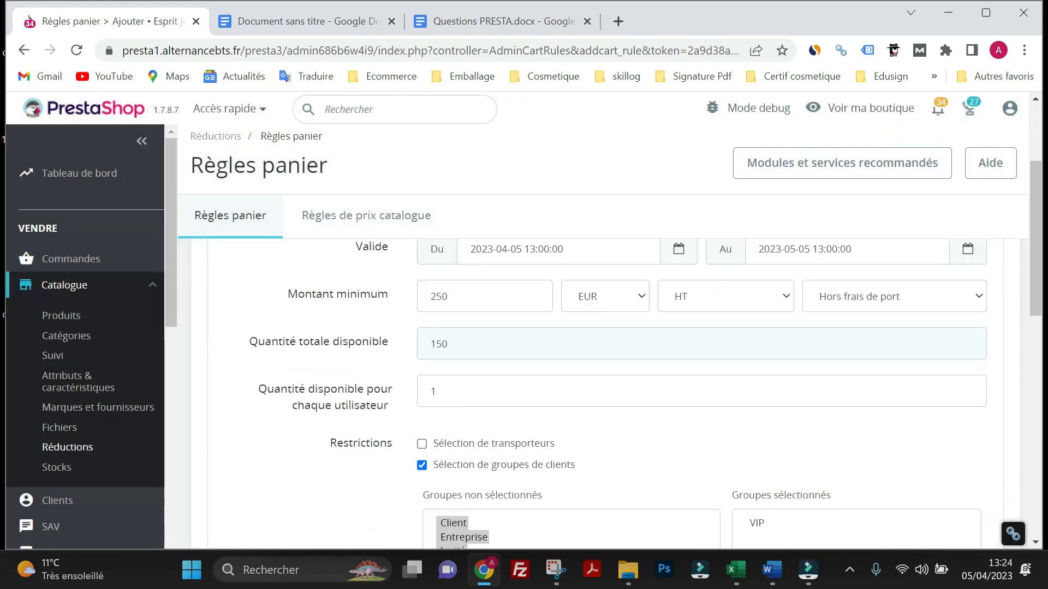
{"action": "scroll", "coordinate": [695, 331], "scroll_direction": "down", "scroll_amount": 3}
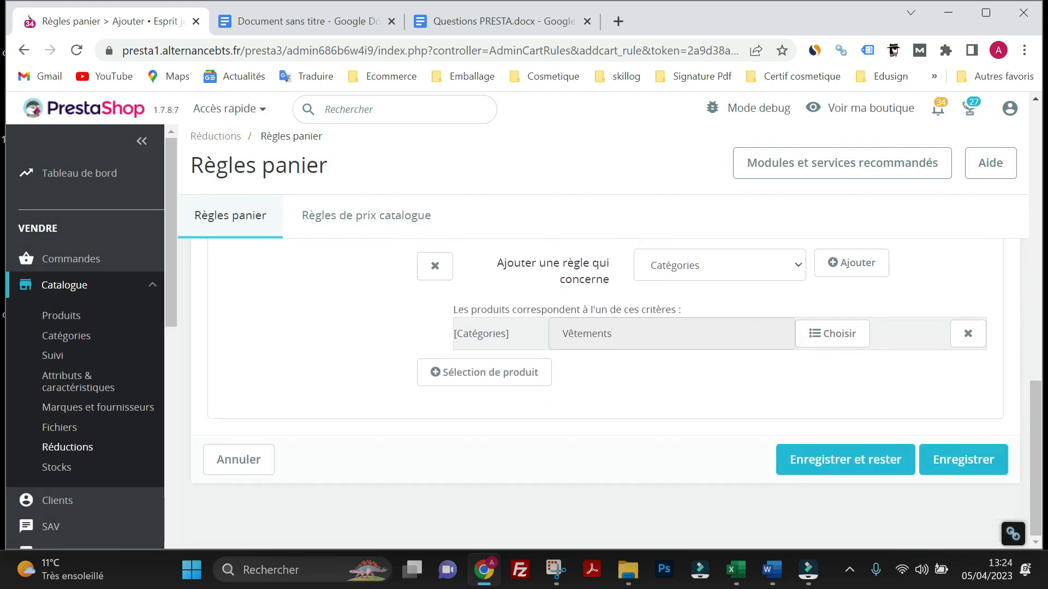
Step: Review the rule's conditions against the brief: validity dates, minimum amount, quantities, VIP group, brand and category selections
{"action": "scroll", "coordinate": [695, 331], "scroll_direction": "up", "scroll_amount": 10}
{"action": "scroll", "coordinate": [695, 331], "scroll_direction": "up", "scroll_amount": 4}
{"action": "scroll", "coordinate": [697, 338], "scroll_direction": "down", "scroll_amount": 10}
{"action": "scroll", "coordinate": [698, 341], "scroll_direction": "down", "scroll_amount": 3}
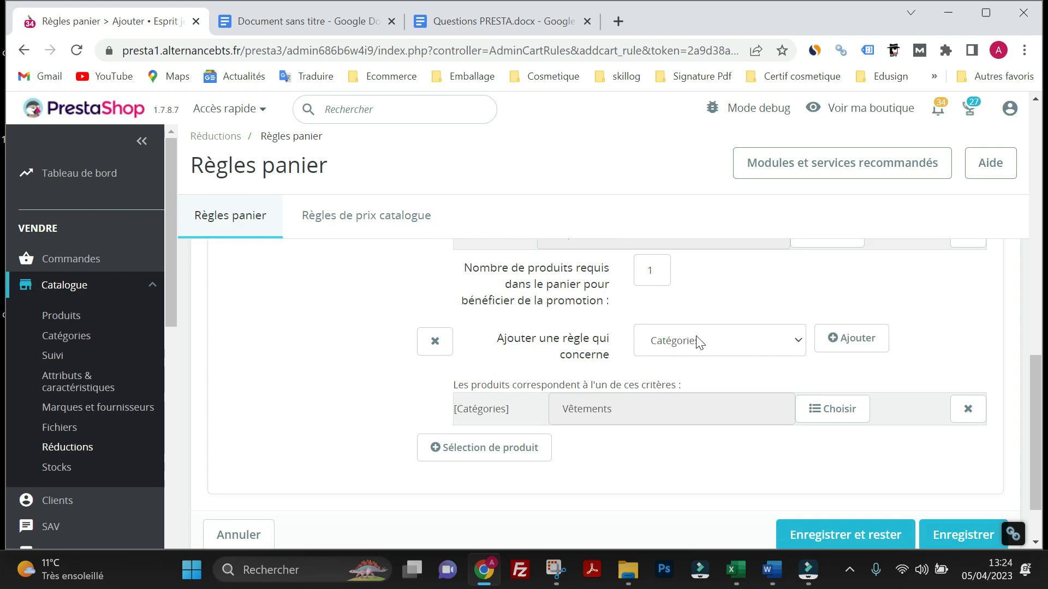
{"action": "scroll", "coordinate": [695, 342], "scroll_direction": "up", "scroll_amount": 12}
{"action": "left_click", "coordinate": [315, 26]}
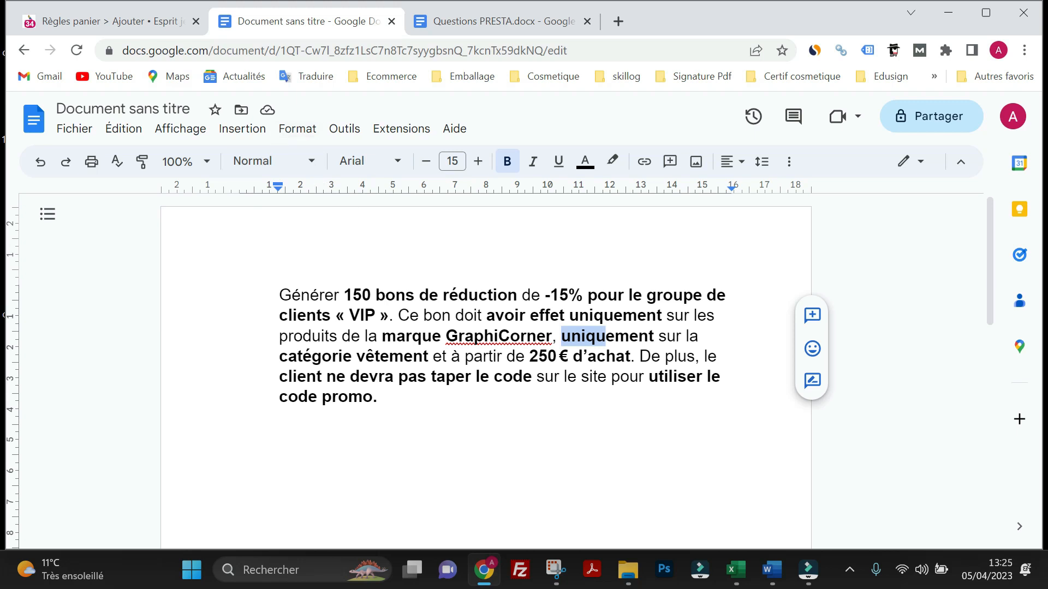
{"action": "left_click", "coordinate": [148, 22]}
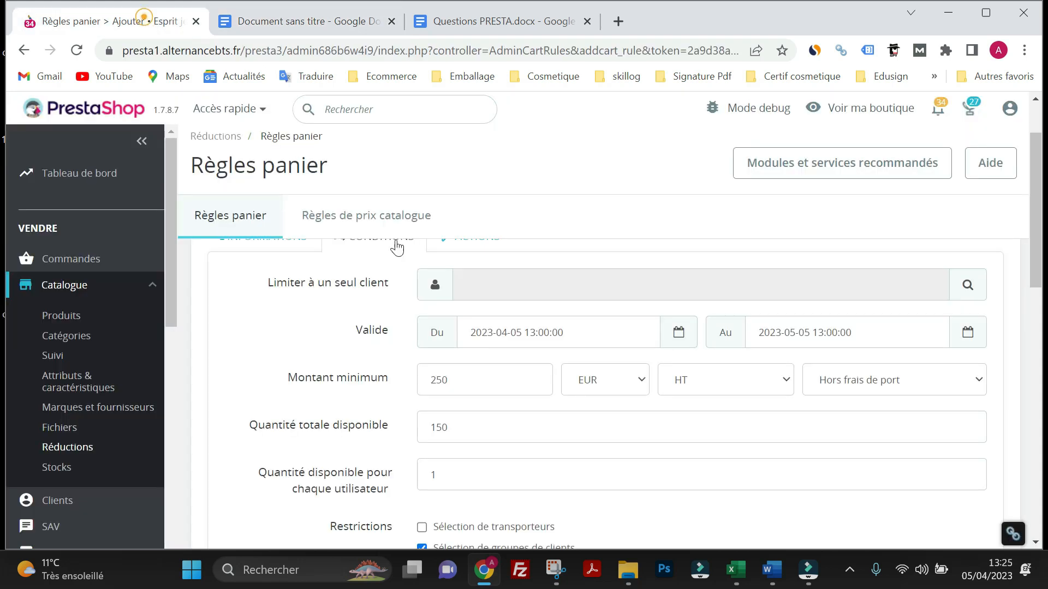
{"action": "scroll", "coordinate": [600, 399], "scroll_direction": "down", "scroll_amount": 6}
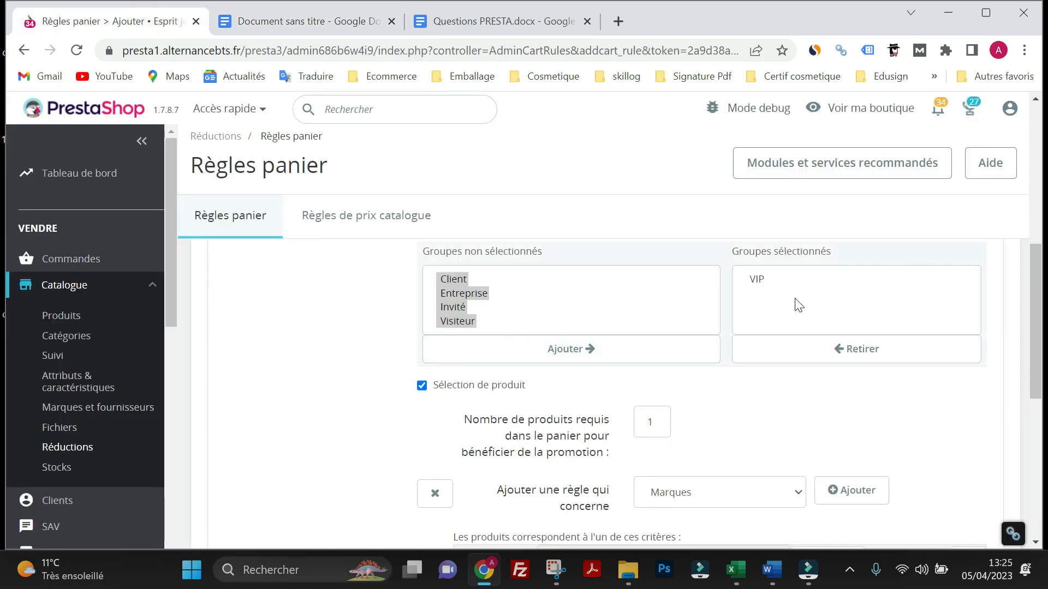
{"action": "scroll", "coordinate": [701, 445], "scroll_direction": "down", "scroll_amount": 3}
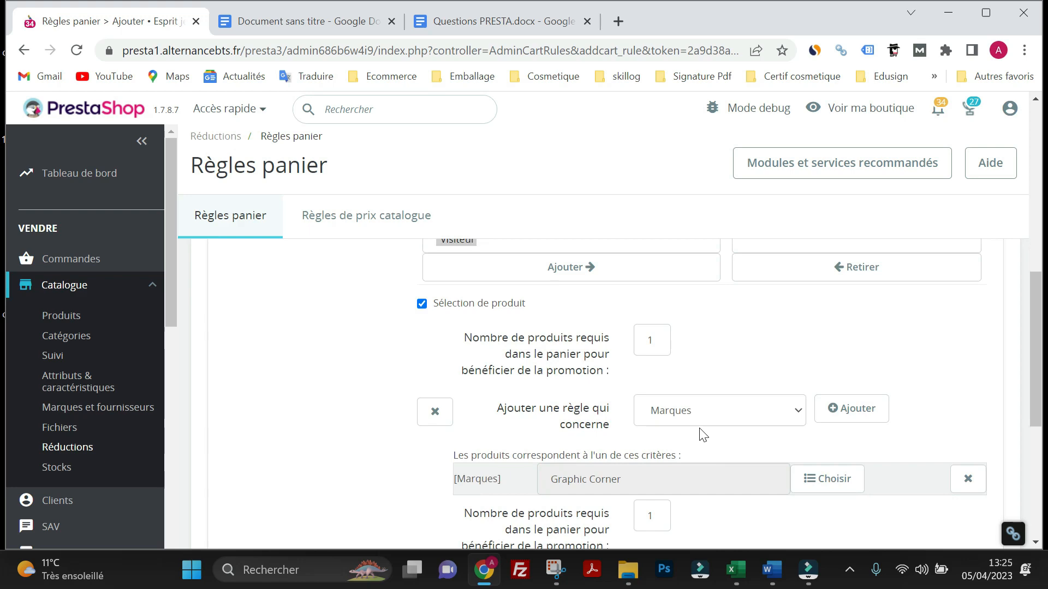
{"action": "scroll", "coordinate": [600, 417], "scroll_direction": "down", "scroll_amount": 3}
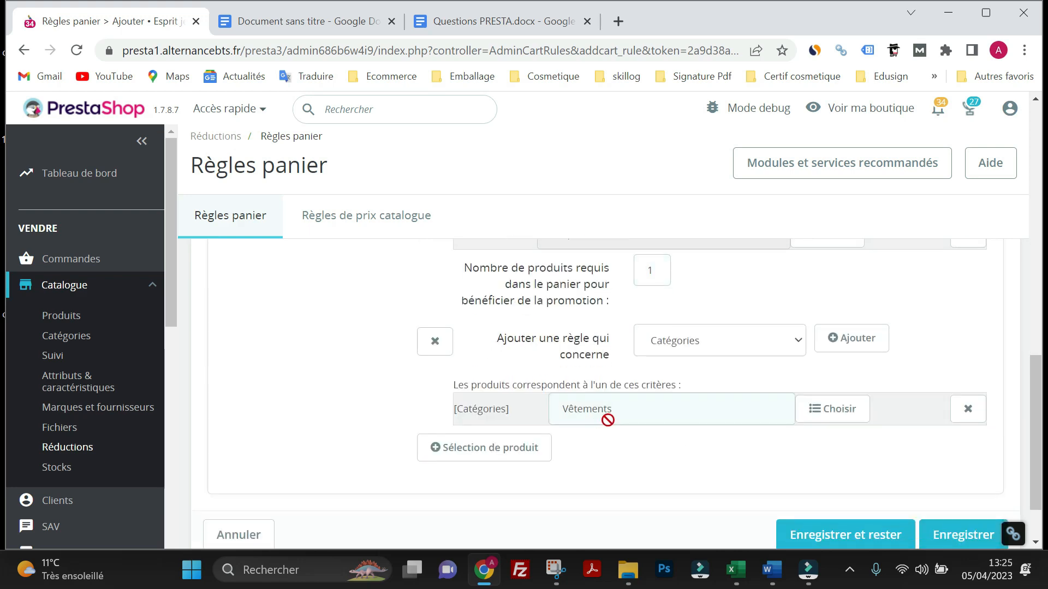
{"action": "scroll", "coordinate": [627, 423], "scroll_direction": "down", "scroll_amount": 1}
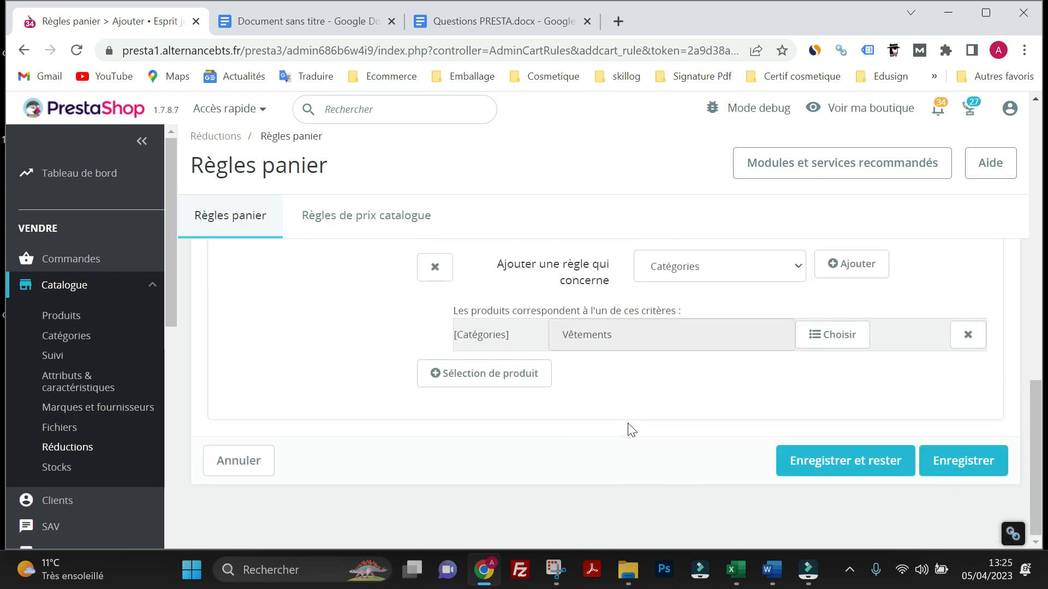
{"action": "scroll", "coordinate": [627, 427], "scroll_direction": "up", "scroll_amount": 8}
{"action": "scroll", "coordinate": [628, 429], "scroll_direction": "up", "scroll_amount": 4}
{"action": "scroll", "coordinate": [633, 425], "scroll_direction": "down", "scroll_amount": 12}
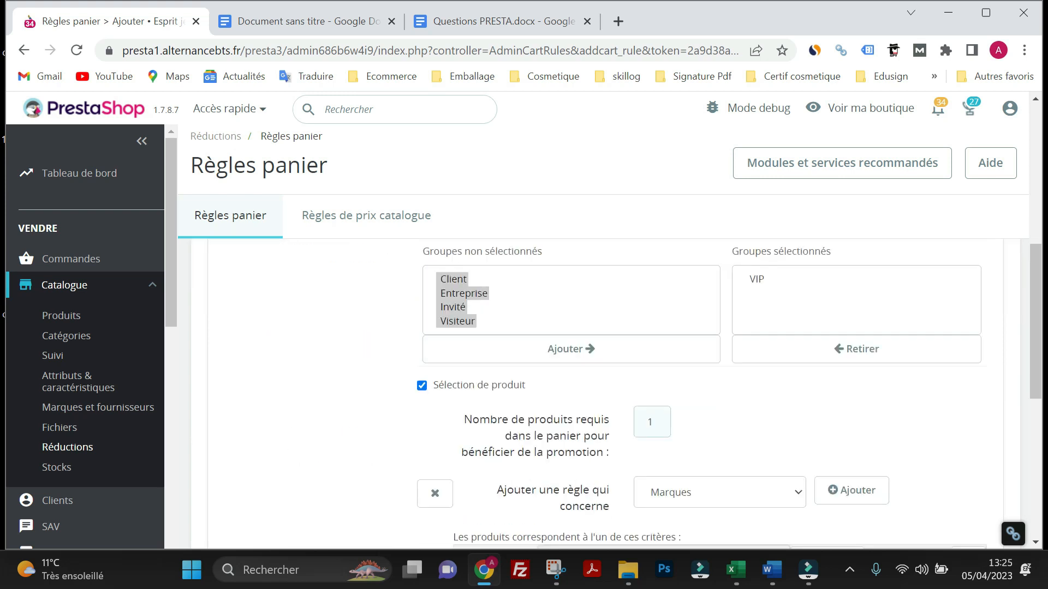
Step: Try to save the cart rule, open its action settings and recheck the required discount in the brief
{"action": "left_click", "coordinate": [960, 468]}
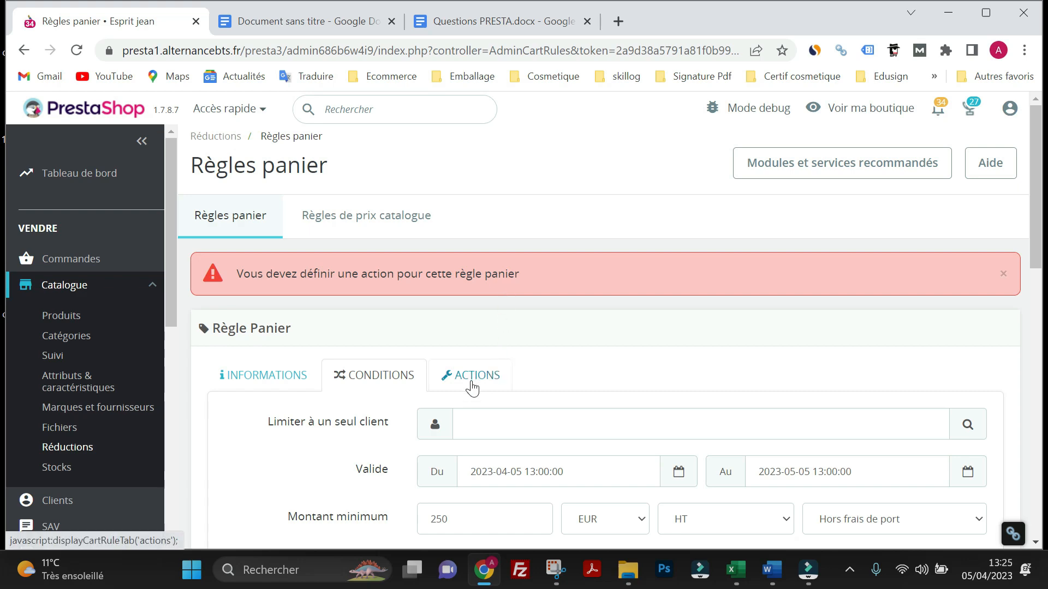
{"action": "scroll", "coordinate": [513, 381], "scroll_direction": "down", "scroll_amount": 10}
{"action": "scroll", "coordinate": [795, 391], "scroll_direction": "up", "scroll_amount": 10}
{"action": "left_click", "coordinate": [478, 382]}
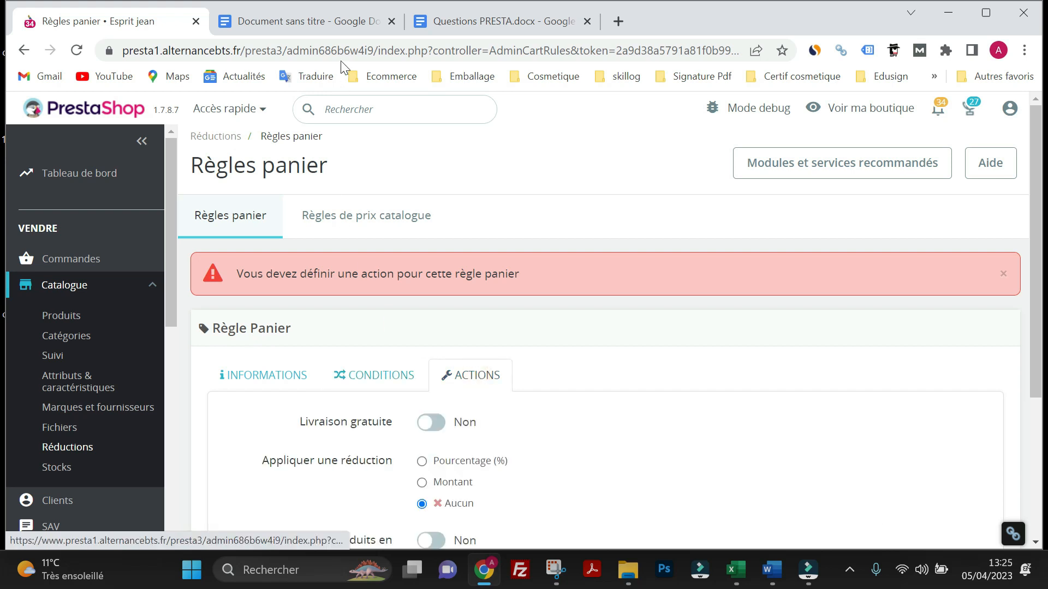
{"action": "left_click", "coordinate": [336, 28]}
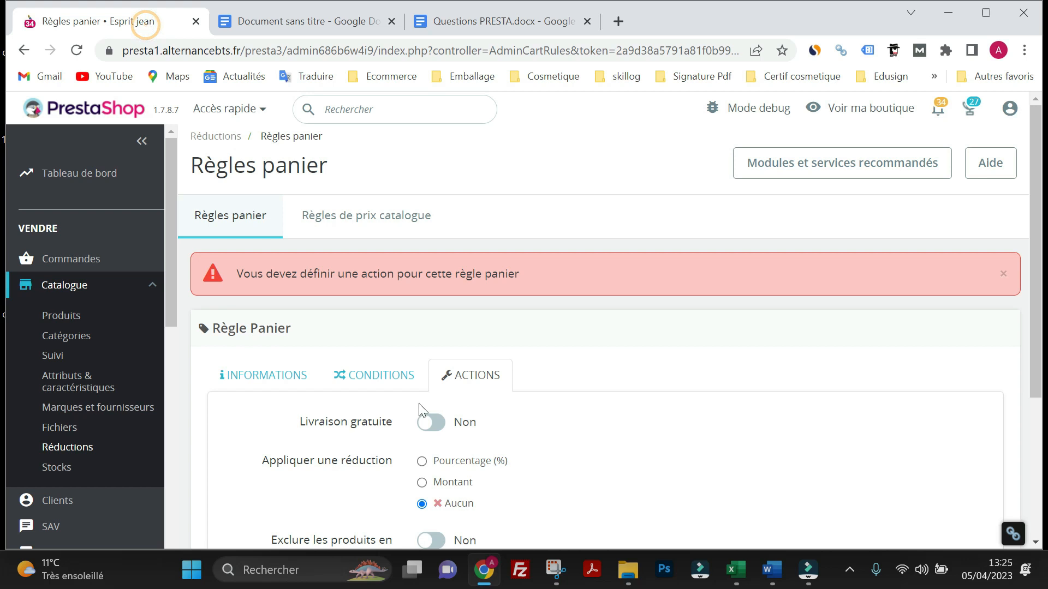
Step: Apply a percentage reduction to the cart rule with a value of 15%
{"action": "scroll", "coordinate": [401, 435], "scroll_direction": "down", "scroll_amount": 2}
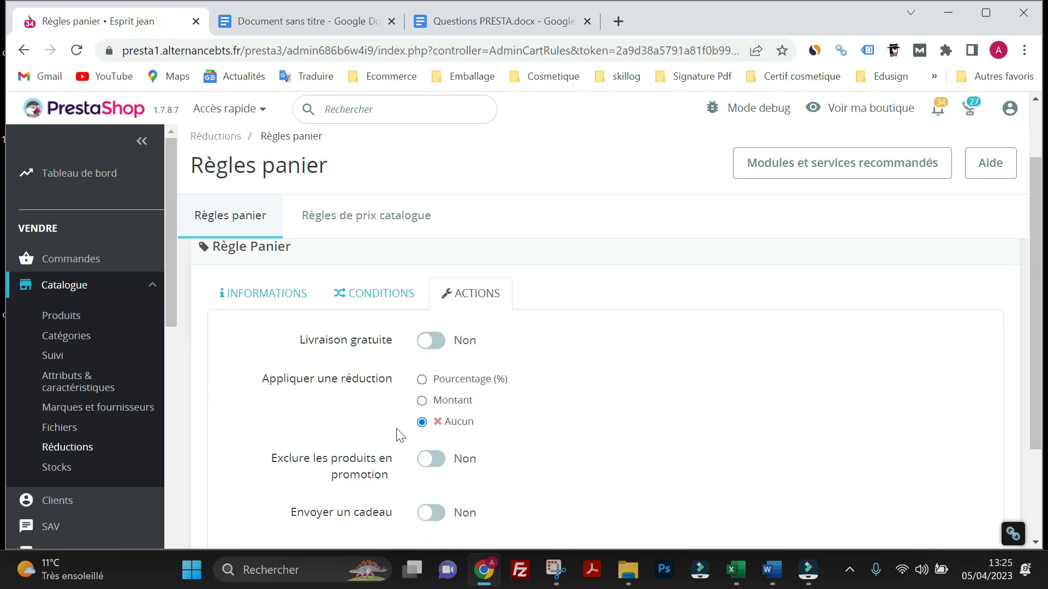
{"action": "left_click", "coordinate": [424, 381]}
{"action": "left_click", "coordinate": [477, 462]}
{"action": "key", "text": "BackSpace"}
{"action": "type", "text": "15"}
{"action": "scroll", "coordinate": [540, 420], "scroll_direction": "down", "scroll_amount": 1}
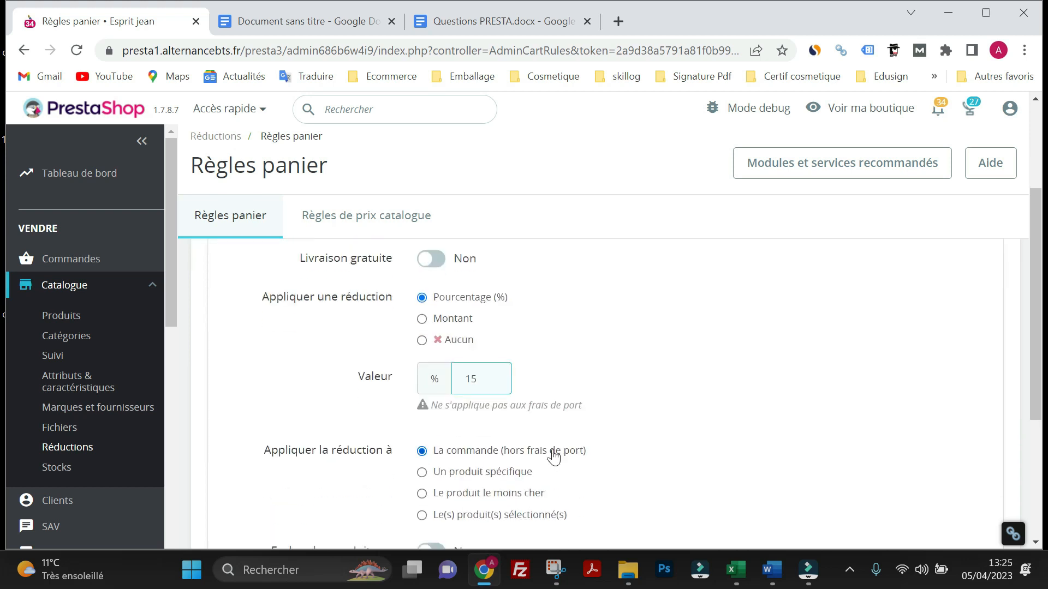
Step: Check the reduction target, promotion exclusion and gift options, and save the cart rule
{"action": "scroll", "coordinate": [525, 460], "scroll_direction": "down", "scroll_amount": 2}
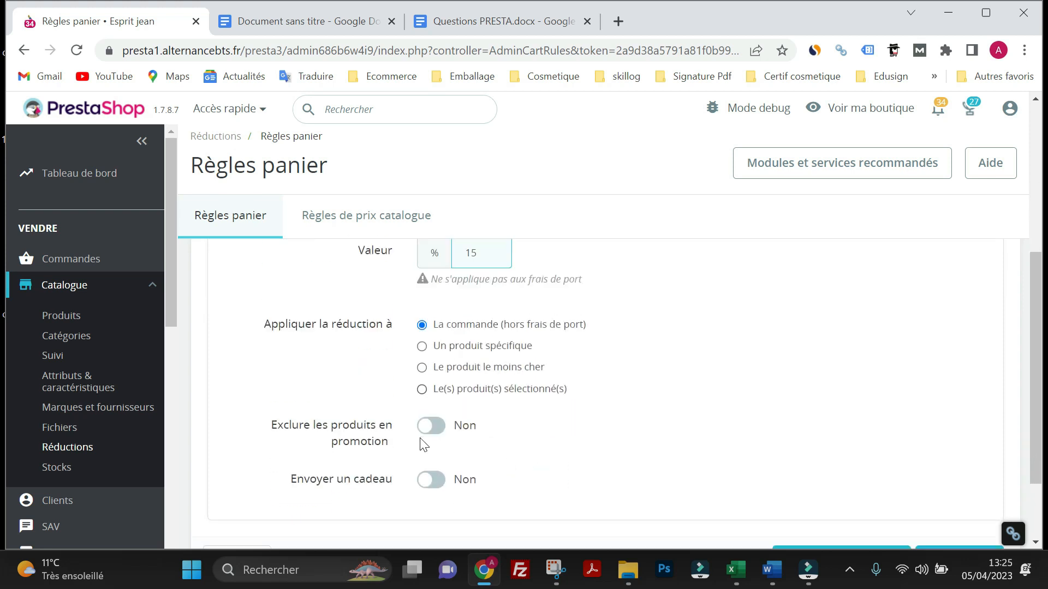
{"action": "mouse_move", "coordinate": [348, 413]}
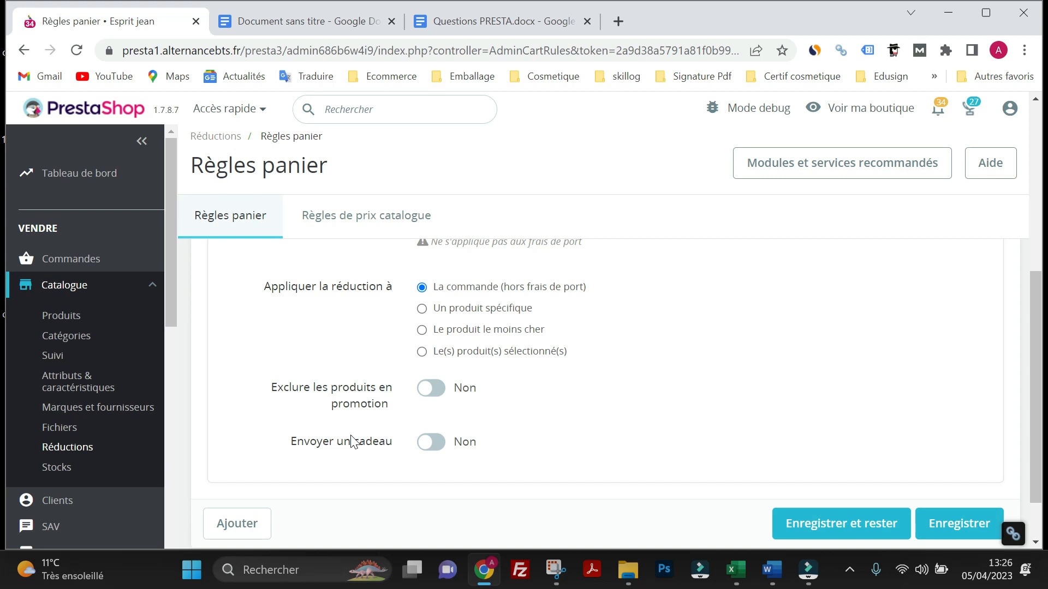
{"action": "left_click", "coordinate": [965, 524]}
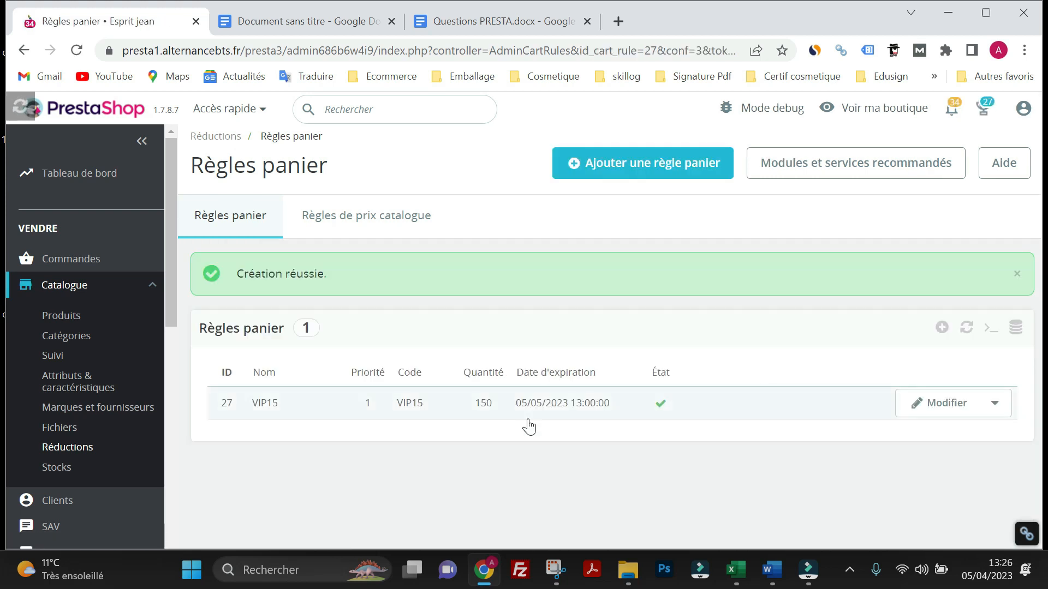